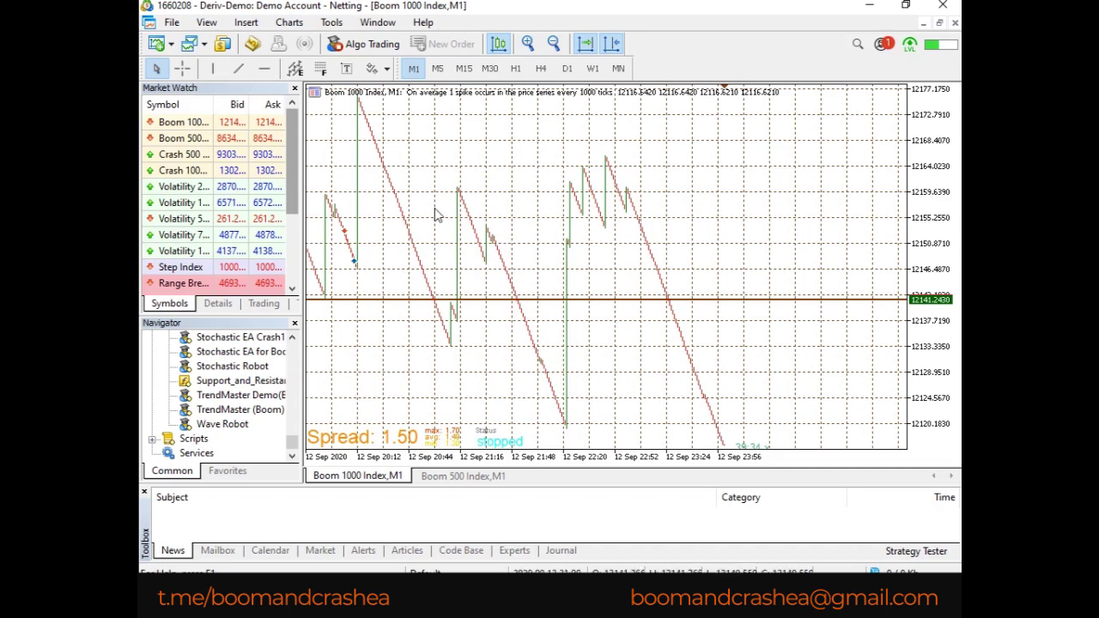
Add the Relative Strength Index oscillator to the Boom 1000 Index chart with its default settings.
{"action": "left_click", "coordinate": [245, 26]}
{"action": "mouse_move", "coordinate": [300, 43]}
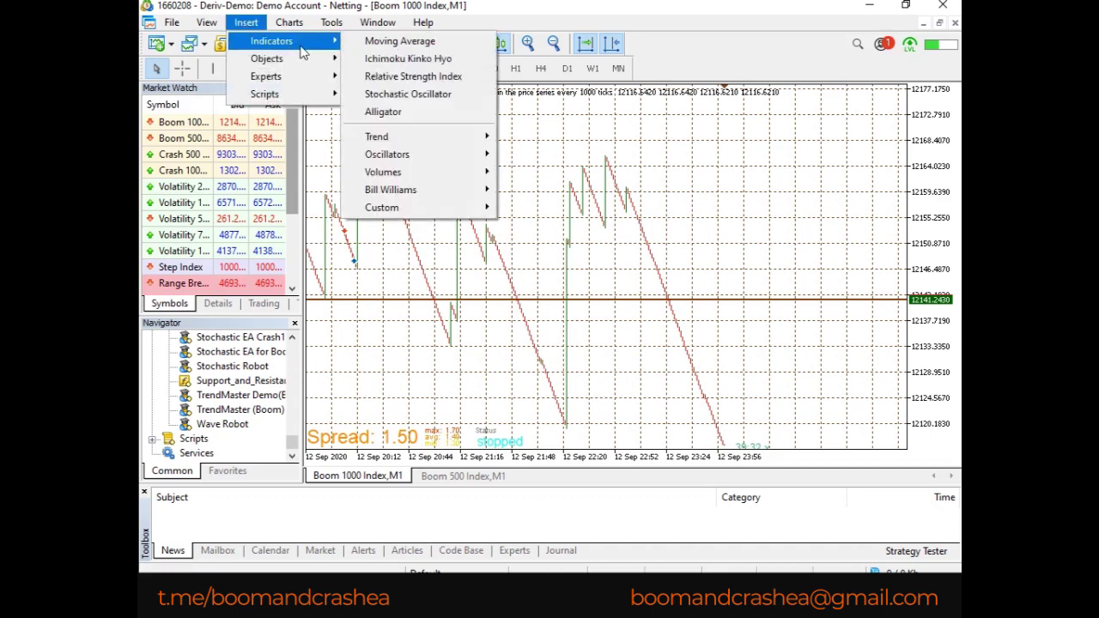
{"action": "mouse_move", "coordinate": [386, 154]}
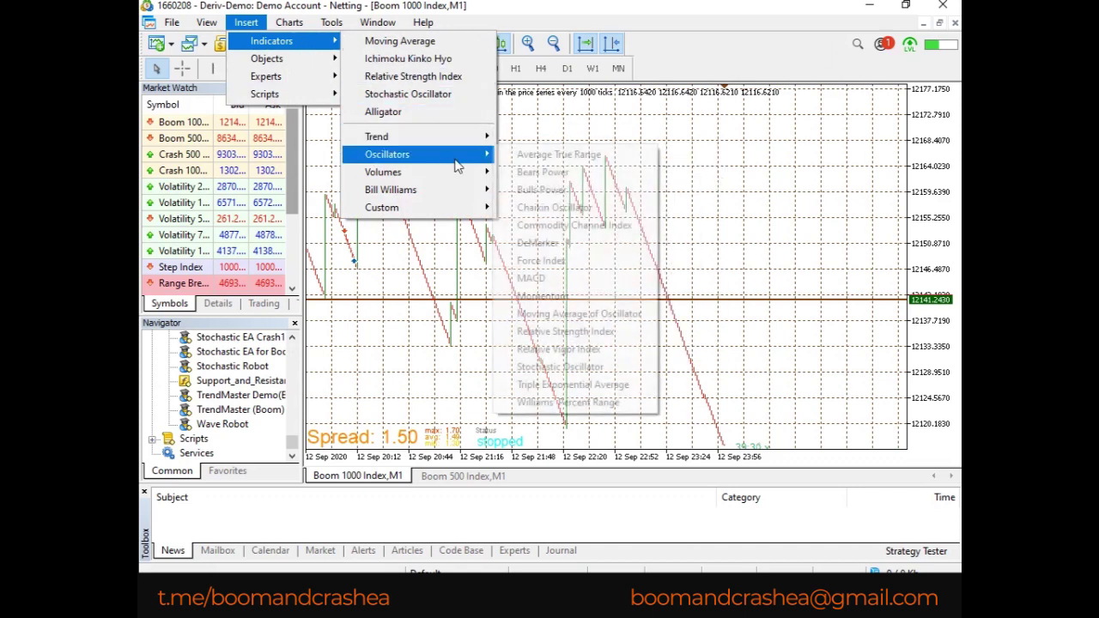
{"action": "left_click", "coordinate": [587, 338]}
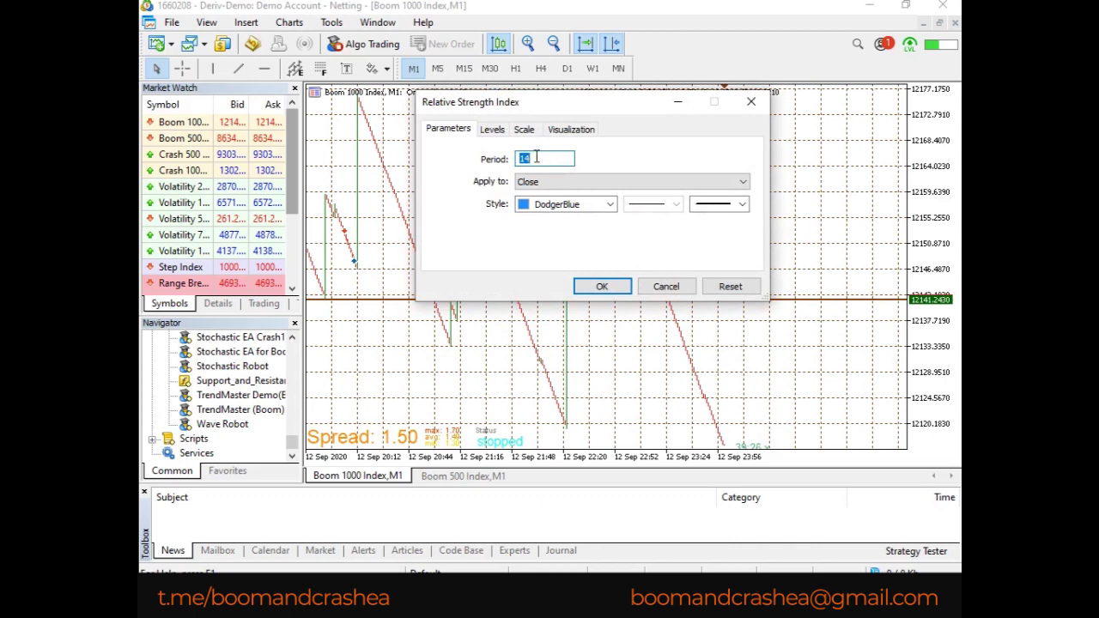
{"action": "left_click", "coordinate": [601, 286]}
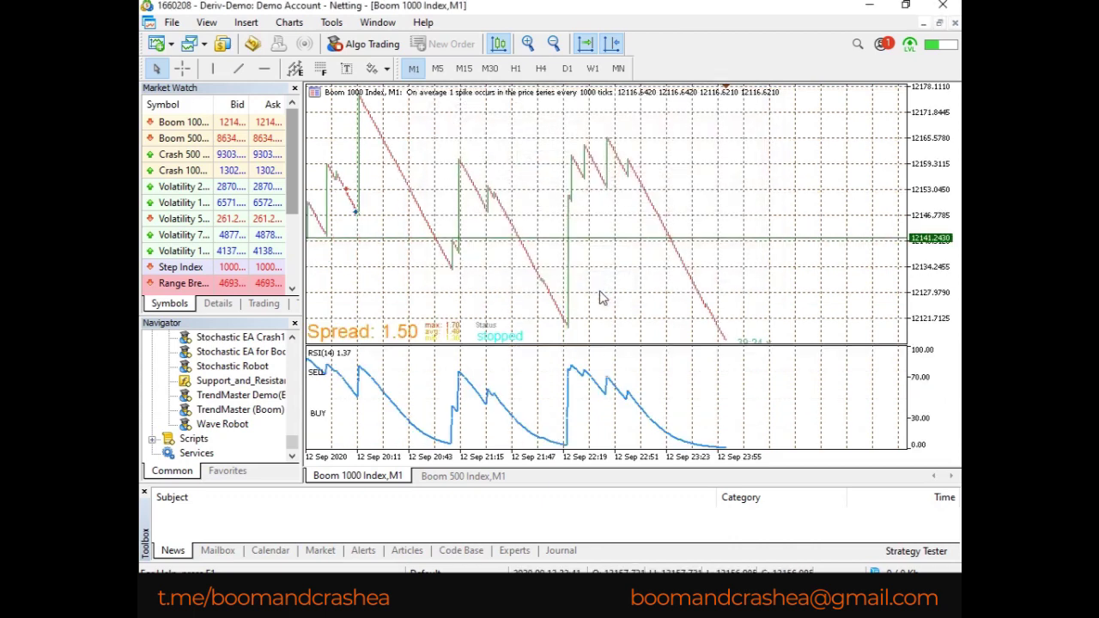
Colour the RSI's 70 SELL and 30 BUY level lines black.
{"action": "right_click", "coordinate": [610, 387]}
{"action": "left_click", "coordinate": [615, 388]}
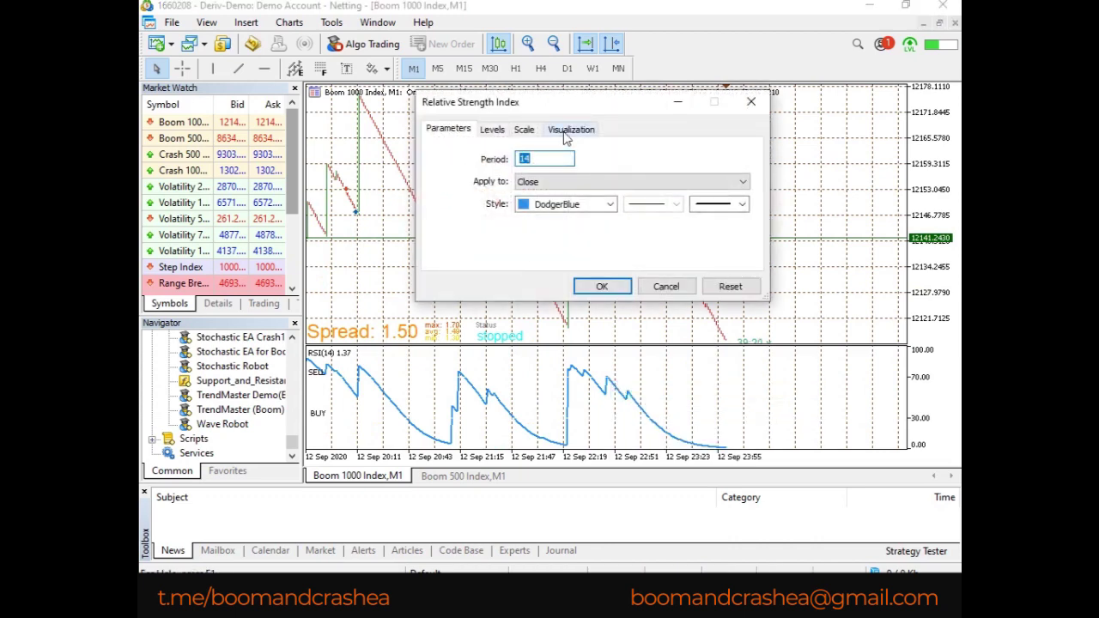
{"action": "left_click", "coordinate": [492, 128]}
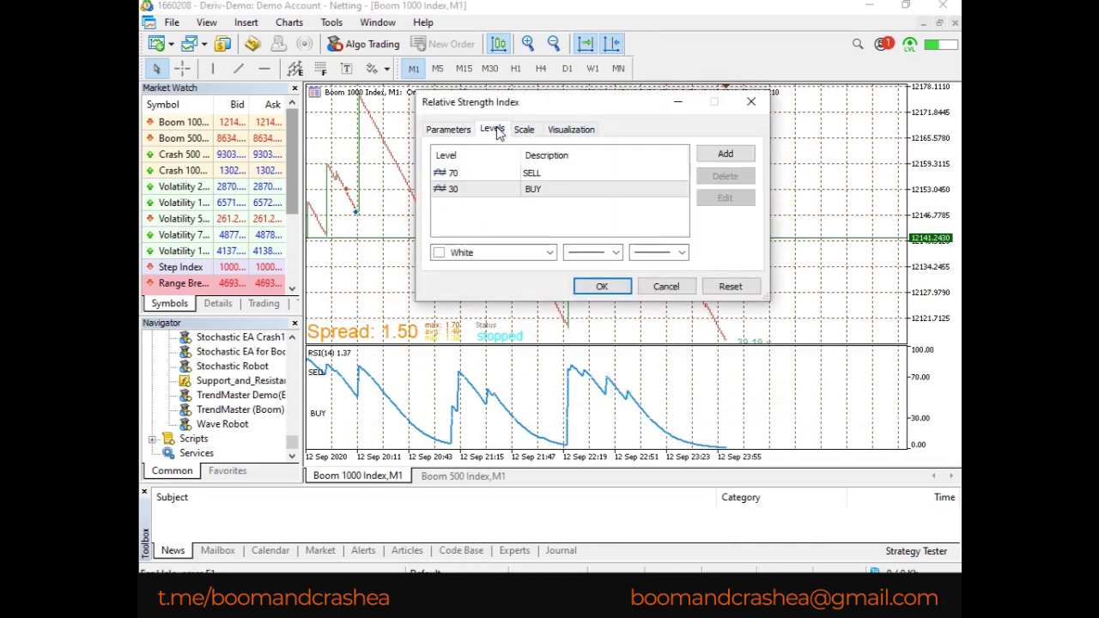
{"action": "left_click", "coordinate": [549, 256]}
{"action": "left_click", "coordinate": [438, 294]}
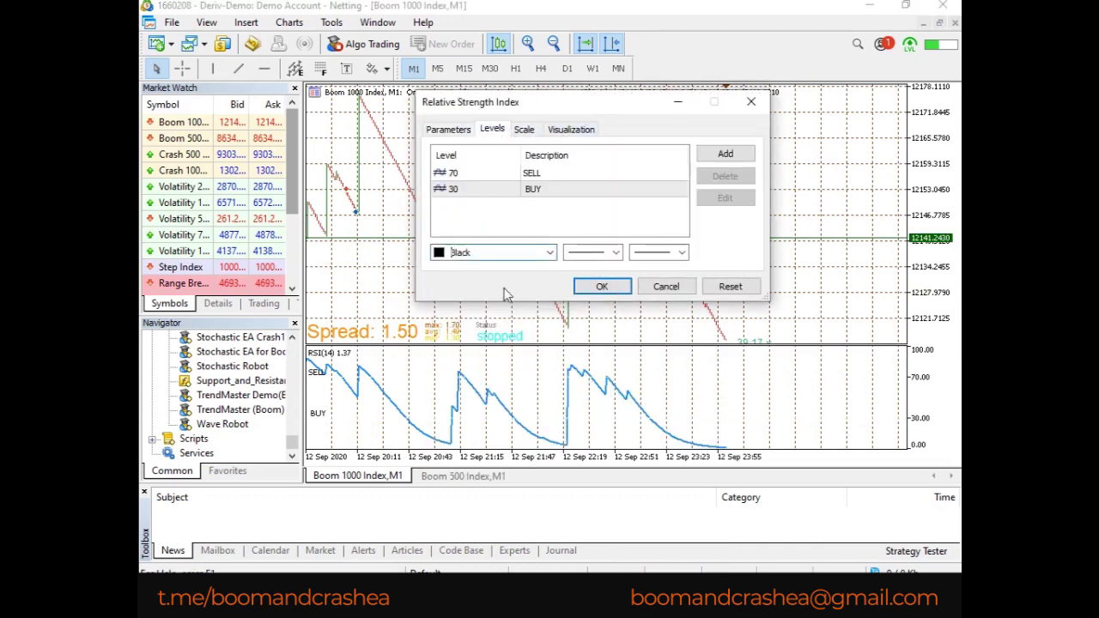
{"action": "left_click", "coordinate": [602, 286]}
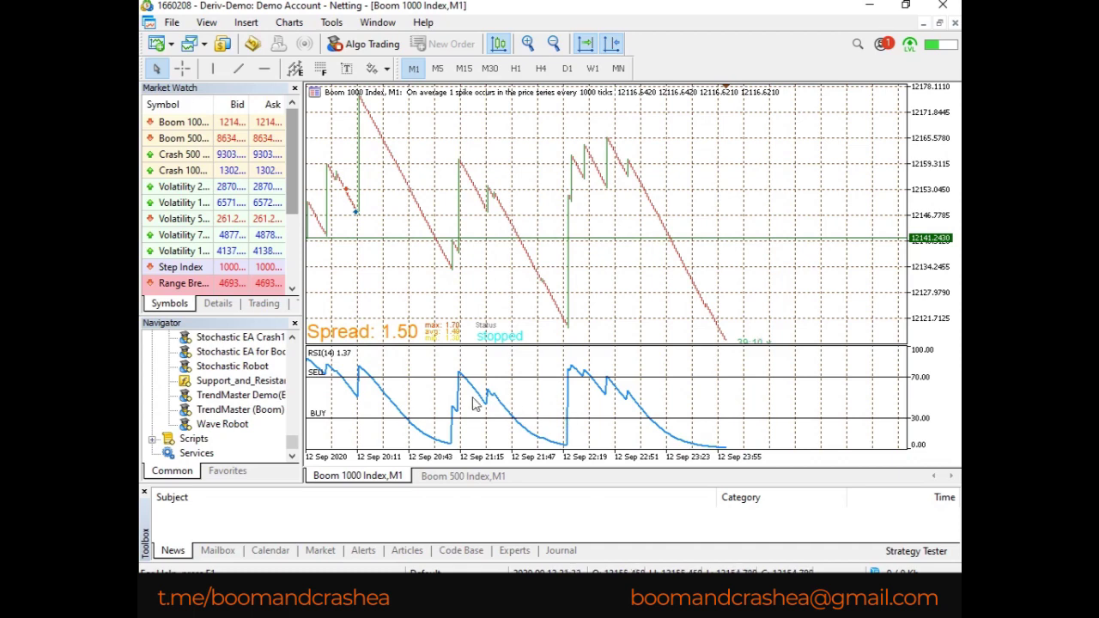
{"action": "left_click_drag", "start_coordinate": [402, 370], "coordinate": [664, 392]}
{"action": "scroll", "coordinate": [601, 215], "scroll_direction": "down", "scroll_amount": 15}
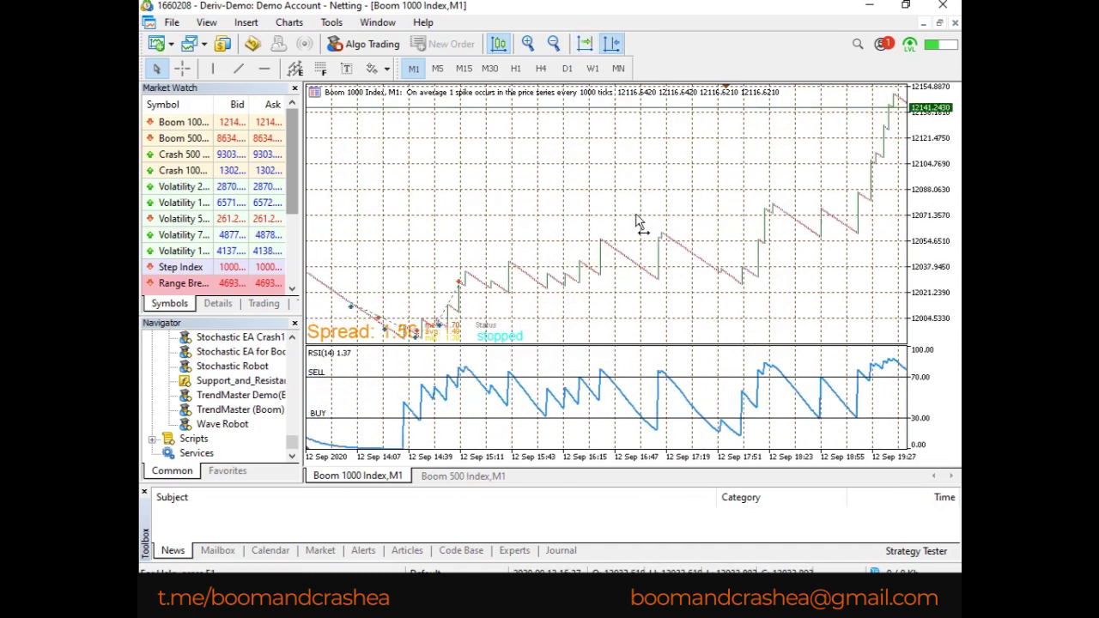
{"action": "scroll", "coordinate": [552, 191], "scroll_direction": "down", "scroll_amount": 3}
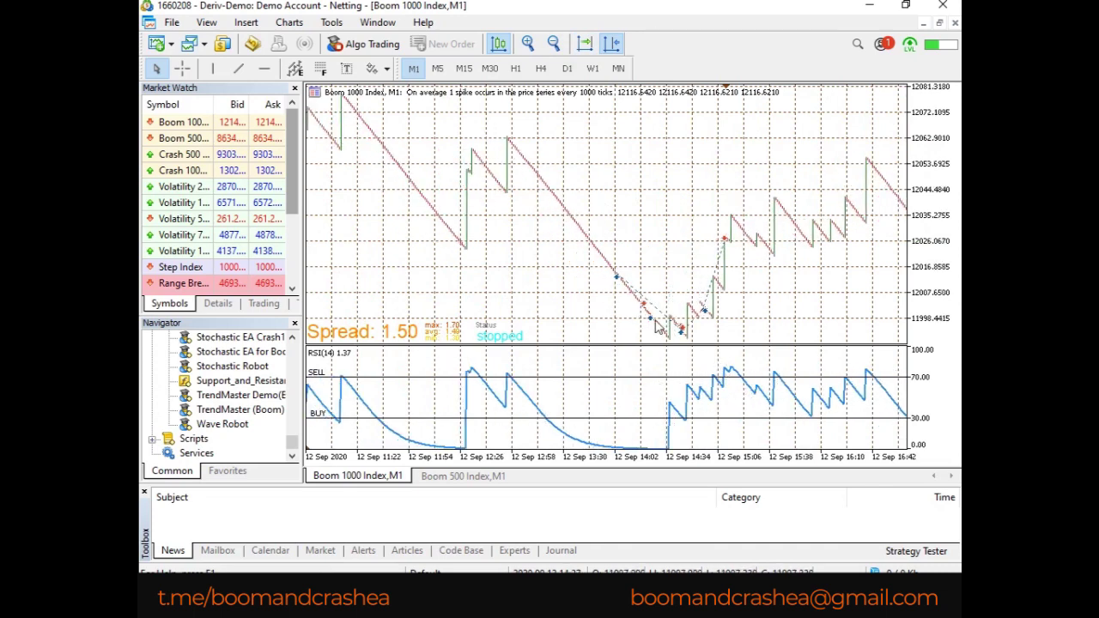
{"action": "mouse_move", "coordinate": [660, 328]}
{"action": "mouse_move", "coordinate": [555, 430]}
{"action": "middle_click", "coordinate": [486, 257]}
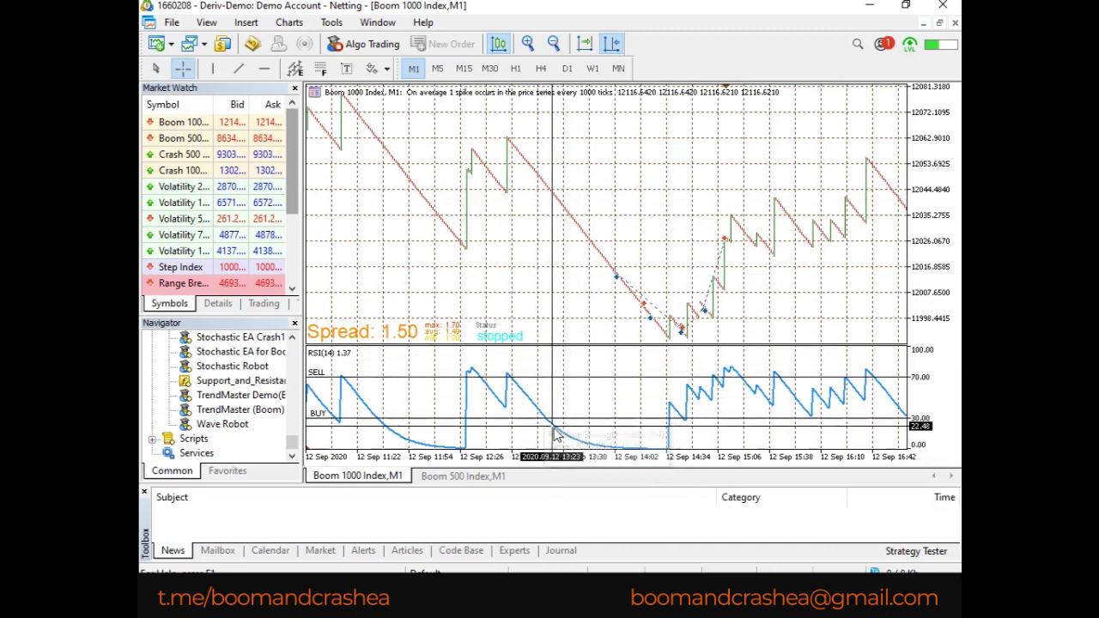
{"action": "mouse_move", "coordinate": [546, 184]}
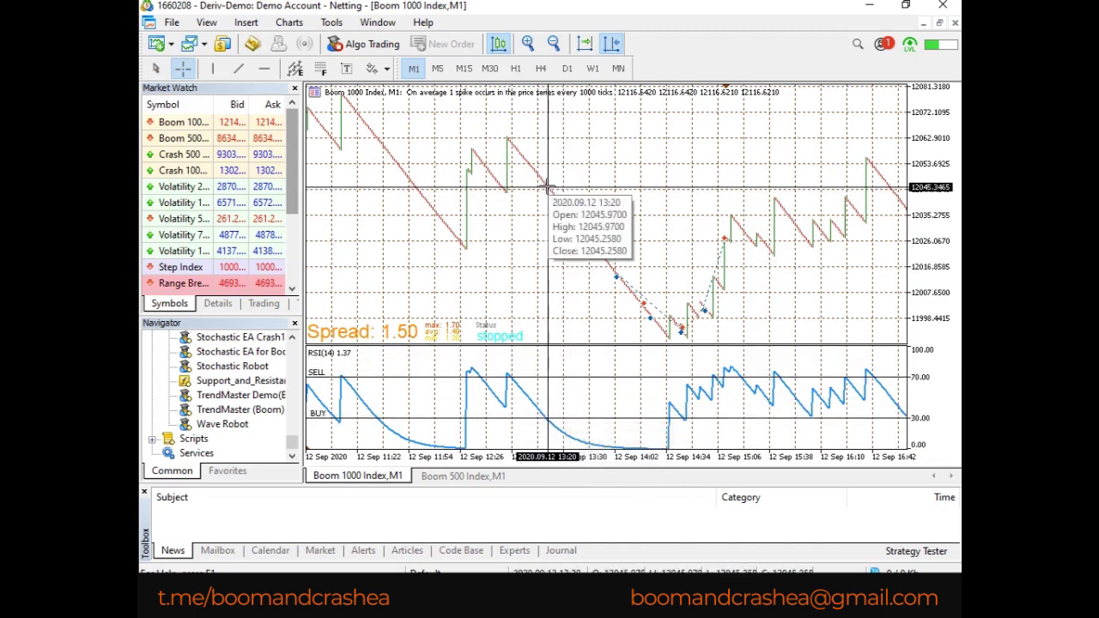
{"action": "left_click_drag", "start_coordinate": [546, 184], "coordinate": [665, 332]}
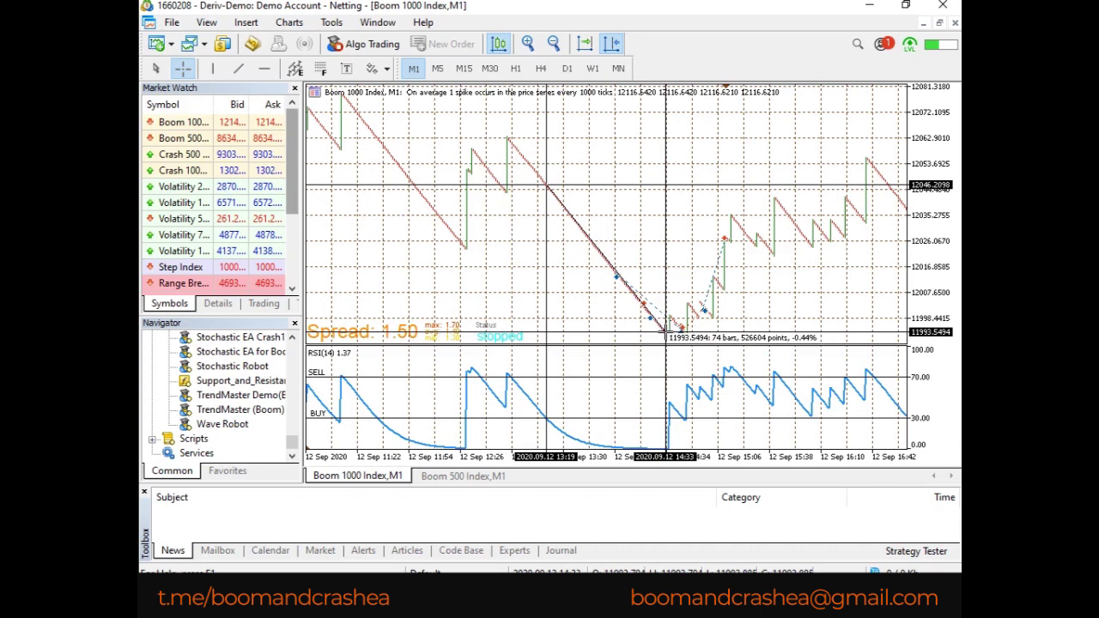
{"action": "mouse_move", "coordinate": [666, 330]}
{"action": "left_mouse_down"}
{"action": "mouse_move", "coordinate": [609, 185]}
{"action": "mouse_move", "coordinate": [581, 226]}
{"action": "mouse_move", "coordinate": [666, 333]}
{"action": "left_mouse_up"}
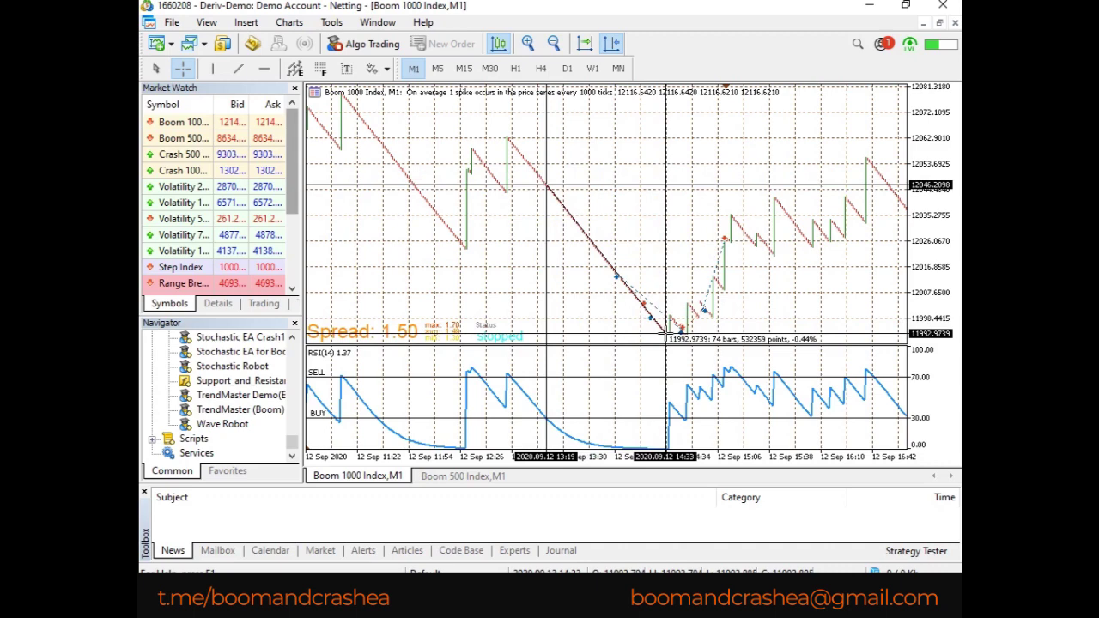
{"action": "left_click_drag", "start_coordinate": [667, 332], "coordinate": [671, 316]}
{"action": "scroll", "coordinate": [708, 292], "scroll_direction": "down", "scroll_amount": 5}
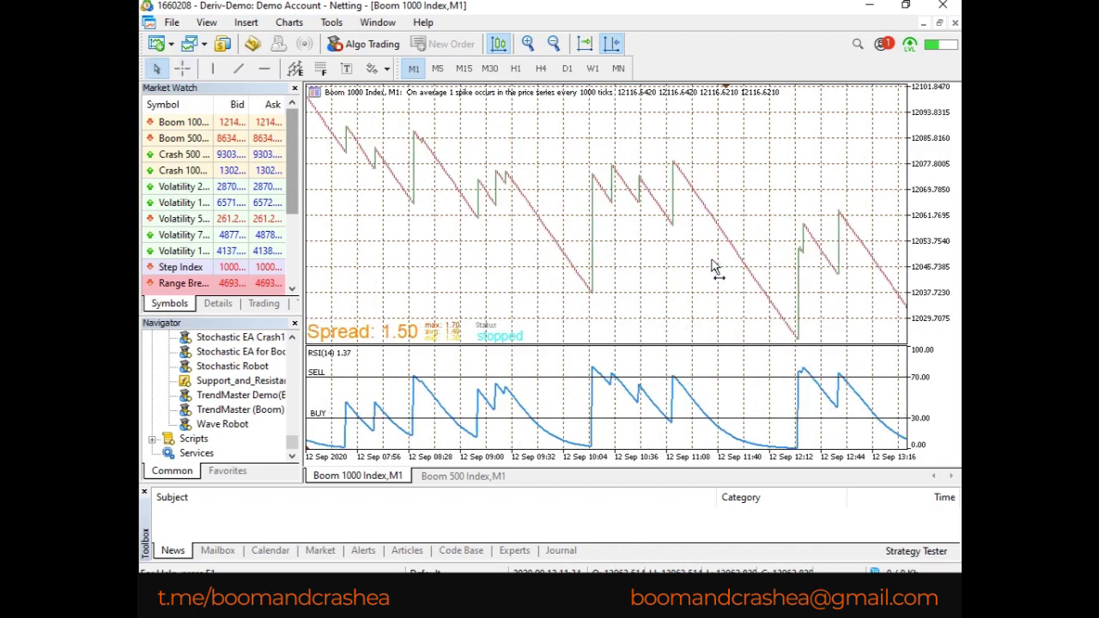
{"action": "middle_click", "coordinate": [717, 240]}
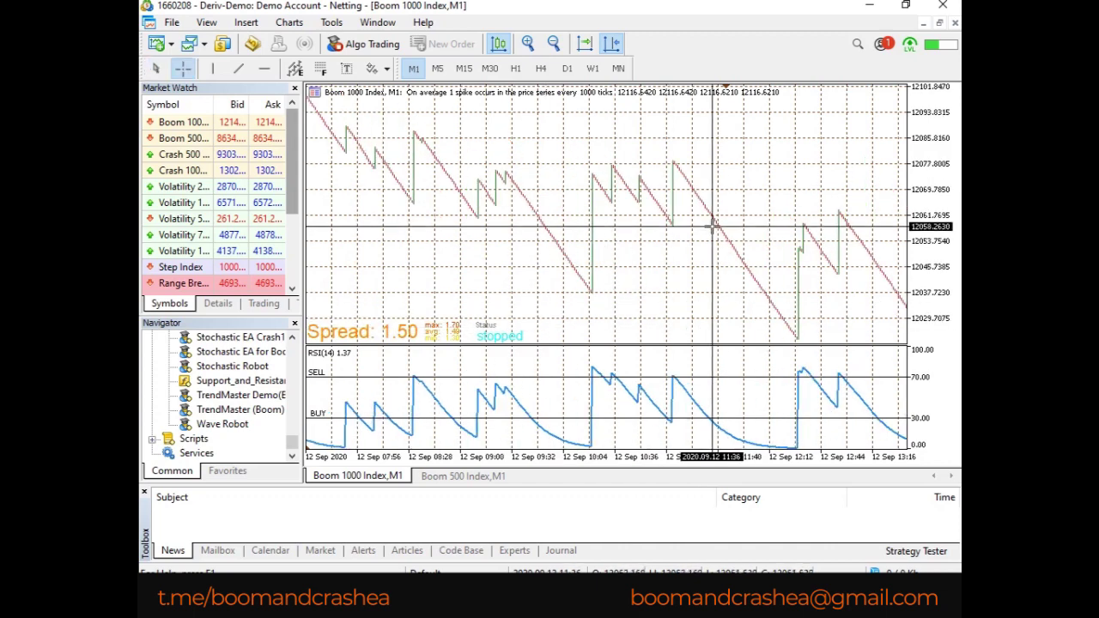
{"action": "mouse_move", "coordinate": [709, 210]}
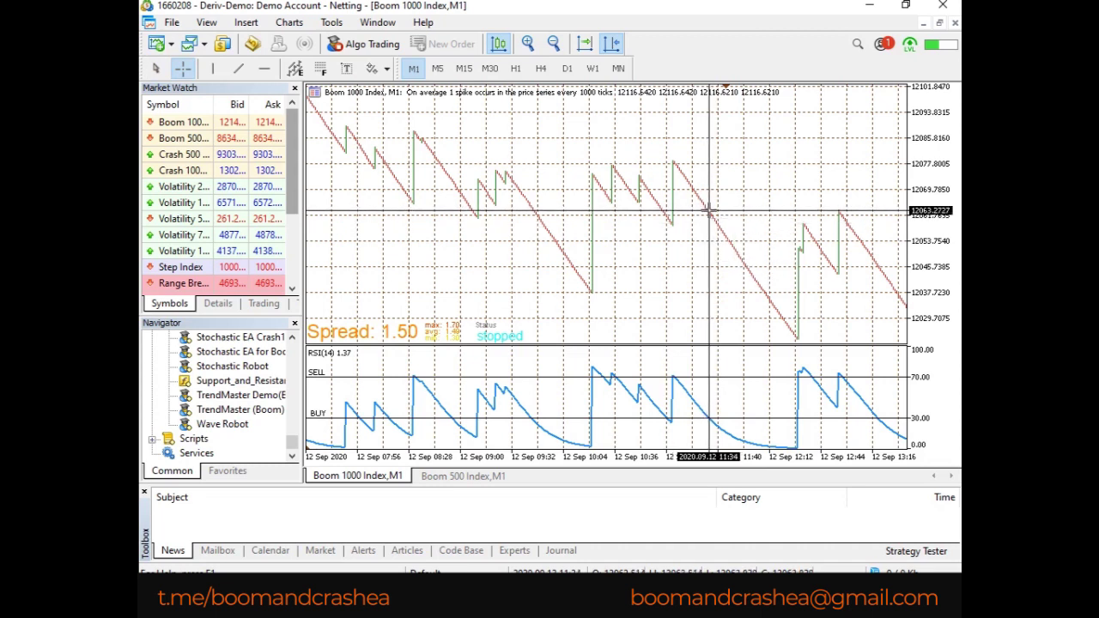
{"action": "left_click_drag", "start_coordinate": [709, 210], "coordinate": [797, 336]}
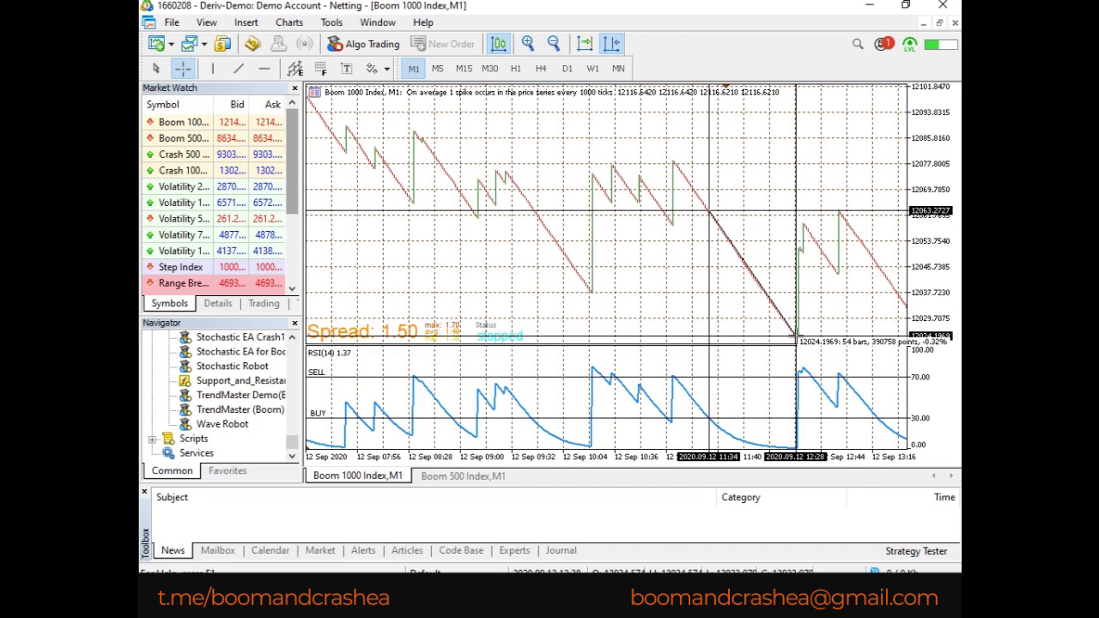
{"action": "left_click_drag", "start_coordinate": [797, 336], "coordinate": [765, 311]}
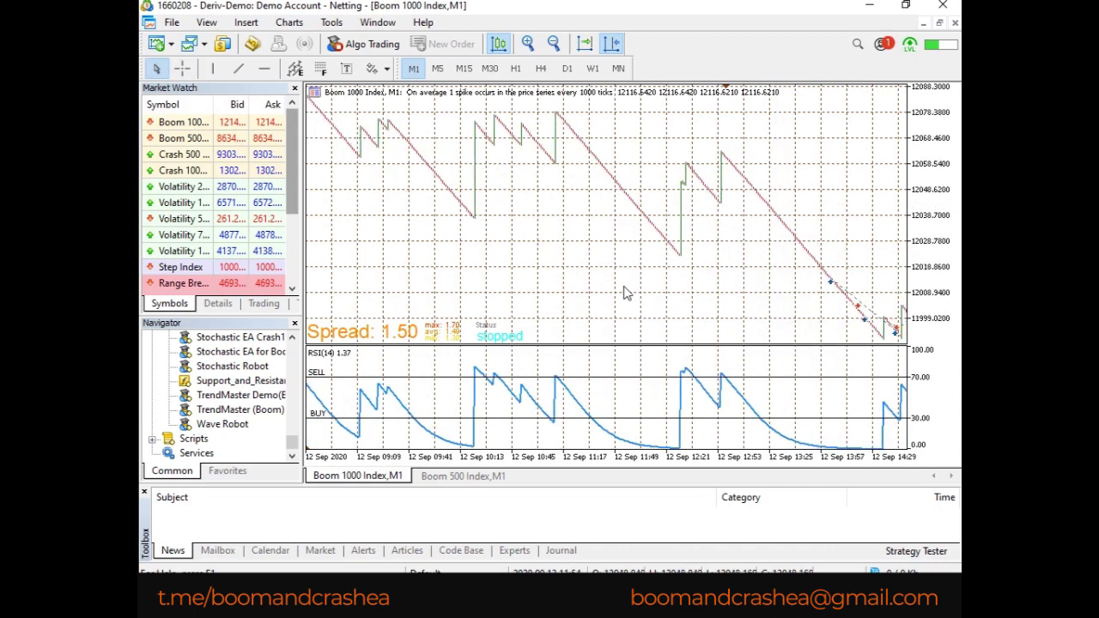
Change the Boom 1000 Index RSI period from 14 to 40, leaving its 70 and 30 levels intact.
{"action": "left_click", "coordinate": [448, 477]}
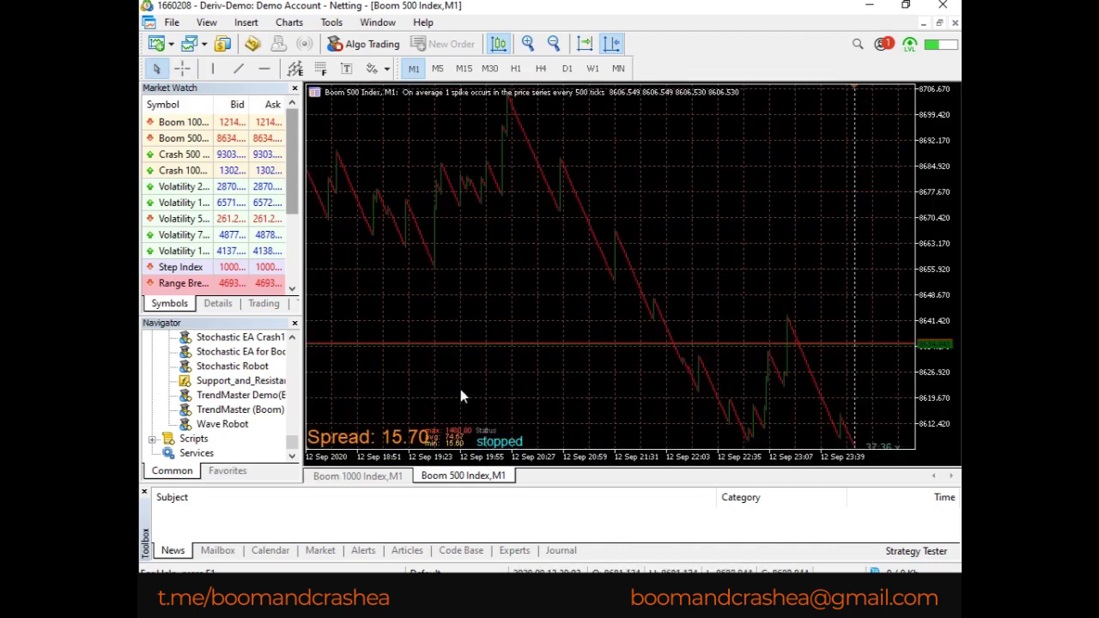
{"action": "left_click", "coordinate": [386, 477]}
{"action": "right_click", "coordinate": [562, 389]}
{"action": "left_click", "coordinate": [601, 393]}
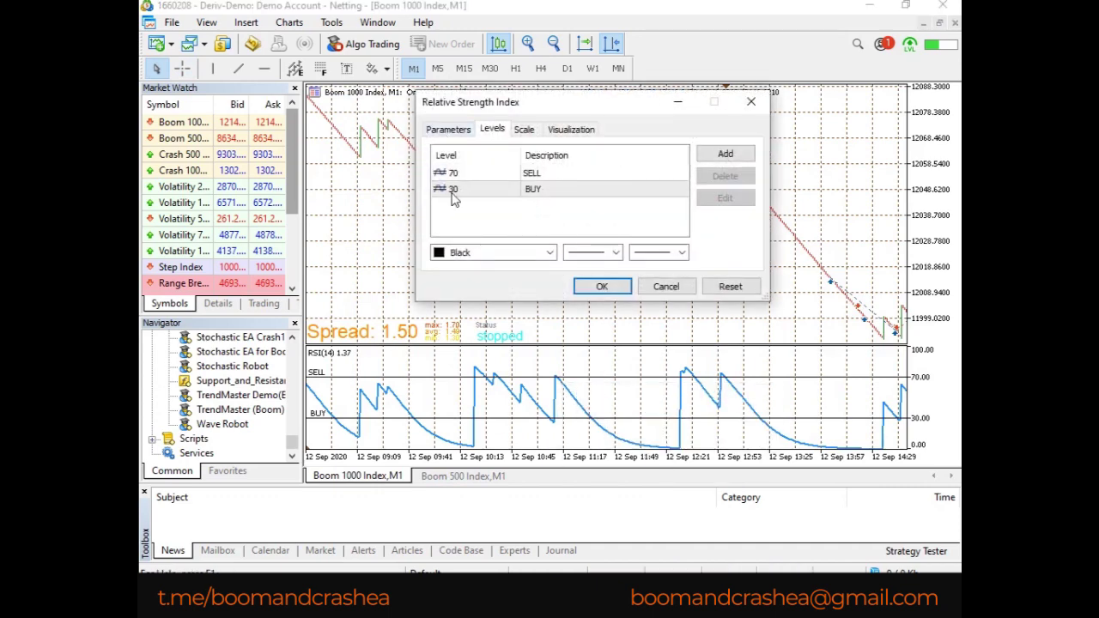
{"action": "left_click", "coordinate": [446, 128]}
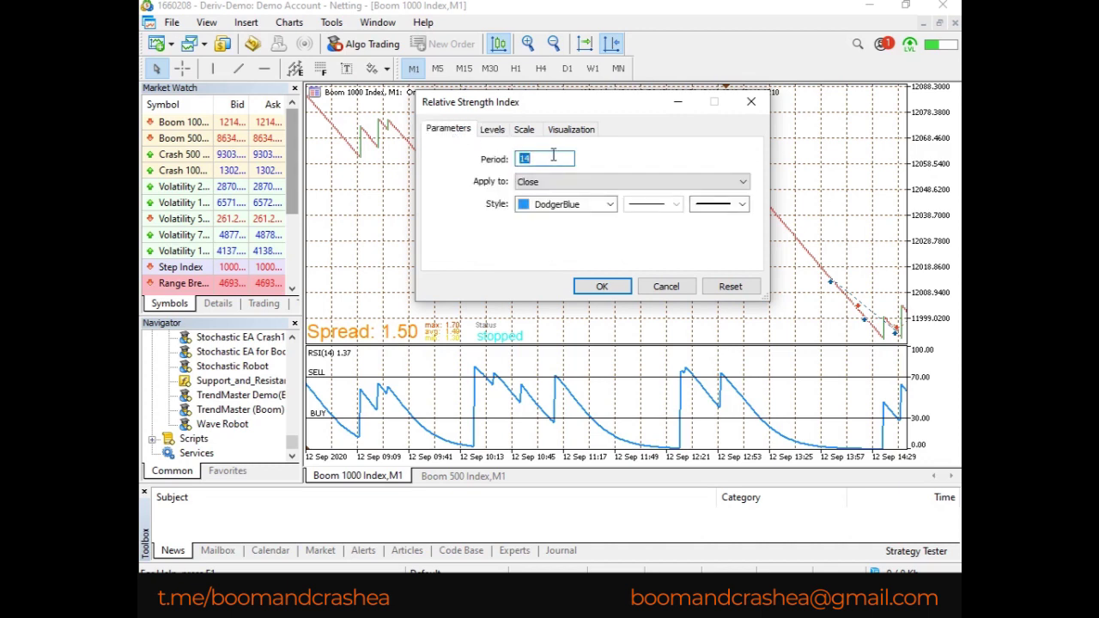
{"action": "type", "text": "40"}
{"action": "left_click", "coordinate": [494, 129]}
{"action": "left_click", "coordinate": [529, 130]}
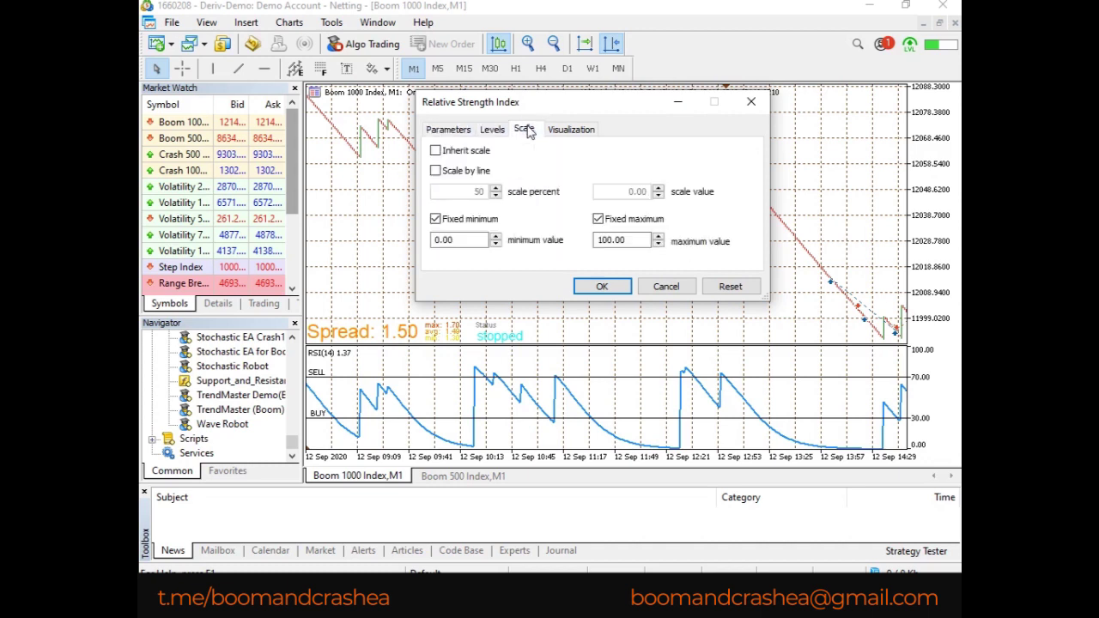
{"action": "left_click", "coordinate": [559, 131]}
{"action": "left_click", "coordinate": [492, 129]}
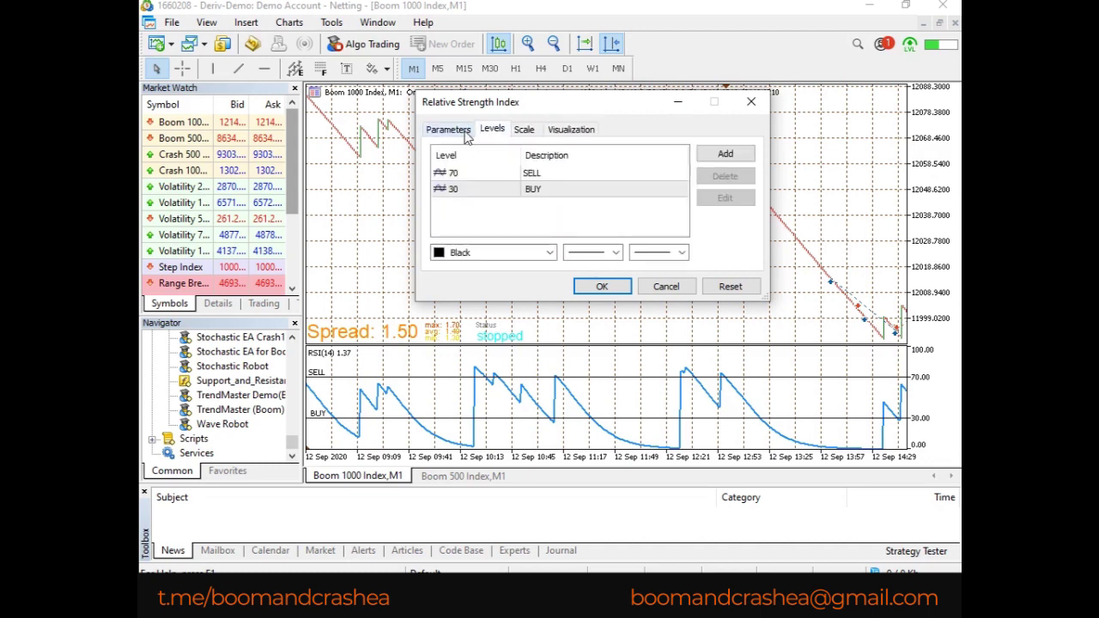
{"action": "left_click", "coordinate": [591, 288]}
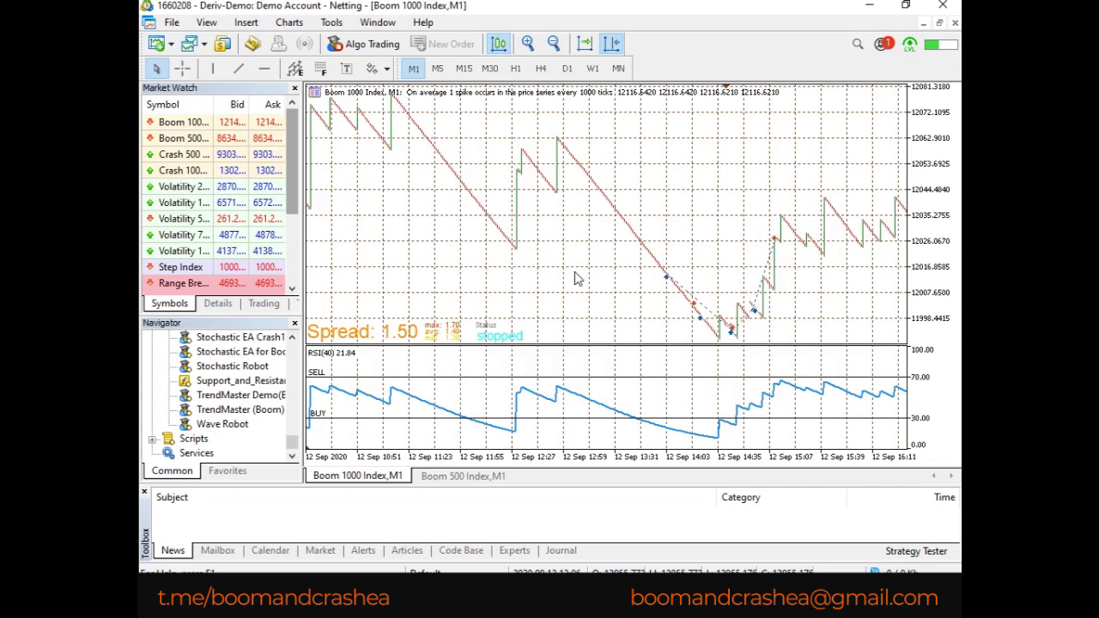
{"action": "left_click_drag", "start_coordinate": [396, 272], "coordinate": [591, 261]}
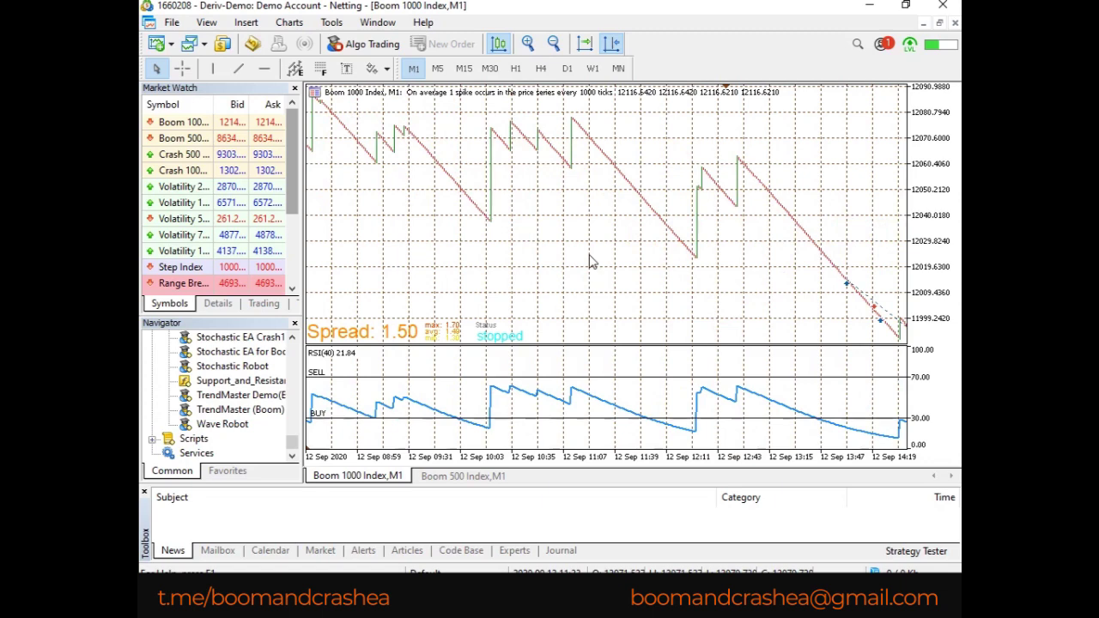
{"action": "key", "text": "ctrl+f"}
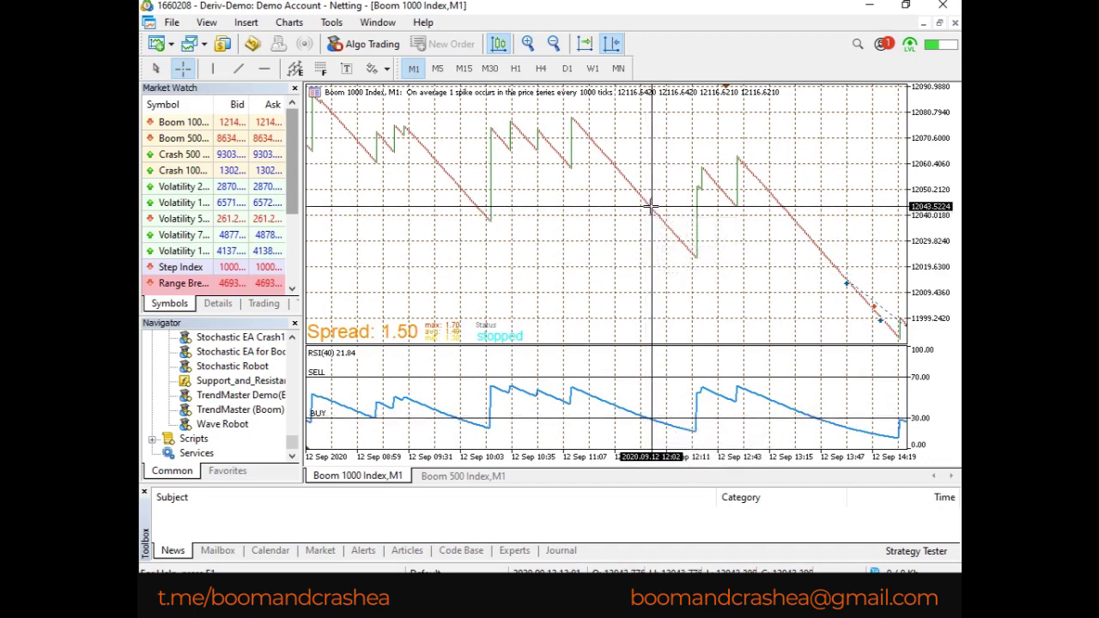
{"action": "left_click_drag", "start_coordinate": [650, 207], "coordinate": [694, 256]}
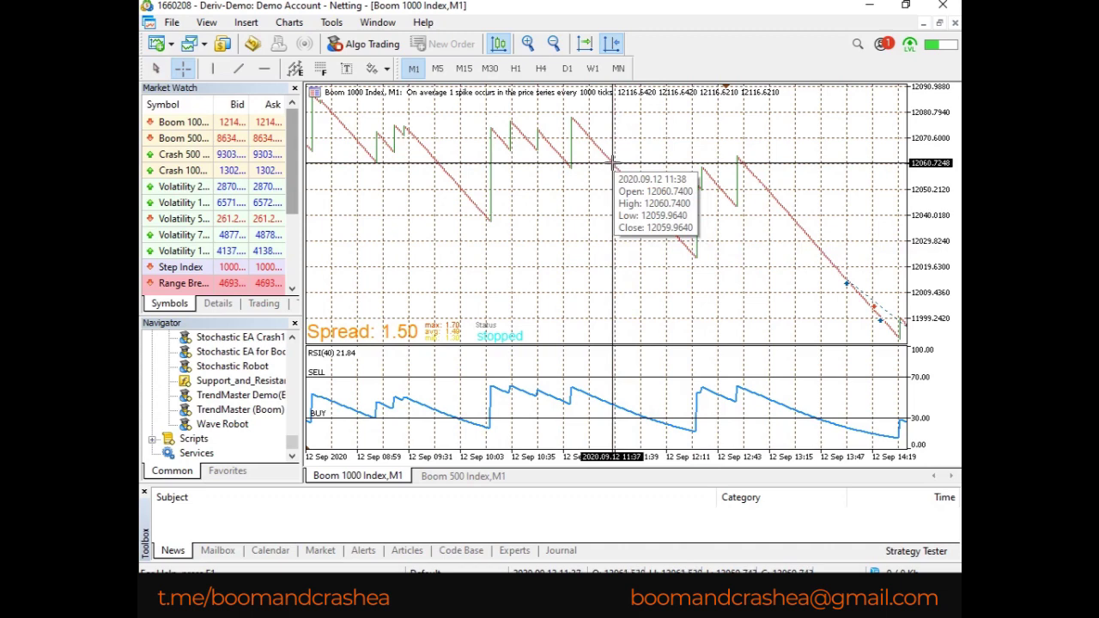
Try a shorter RSI period of 14 on the Boom 1000 Index chart.
{"action": "left_click", "coordinate": [612, 395]}
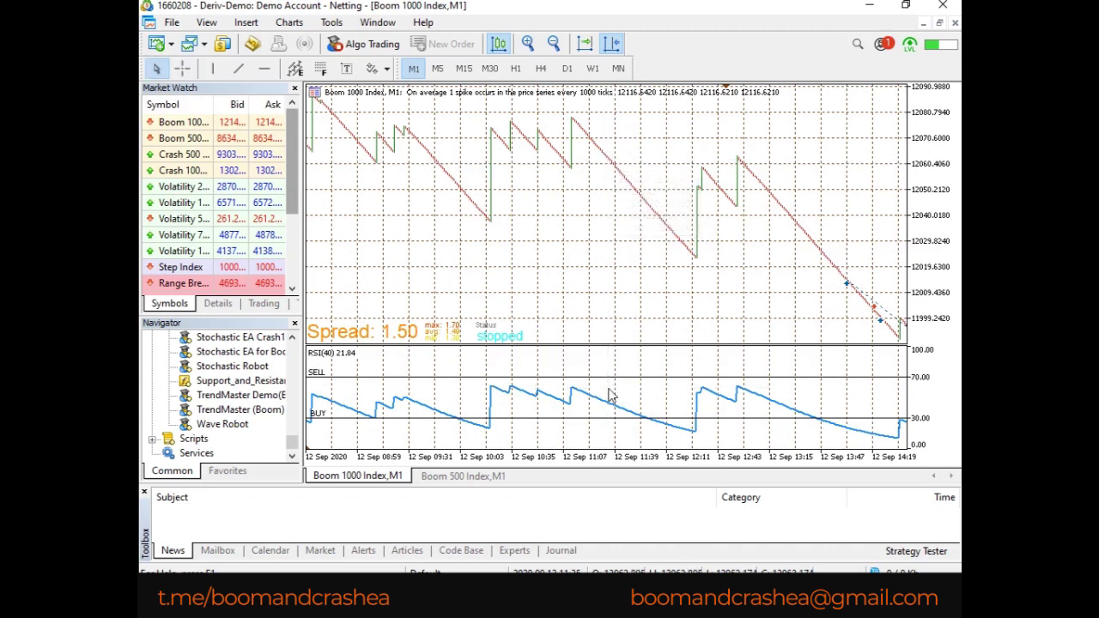
{"action": "right_click", "coordinate": [611, 407]}
{"action": "left_click", "coordinate": [626, 411]}
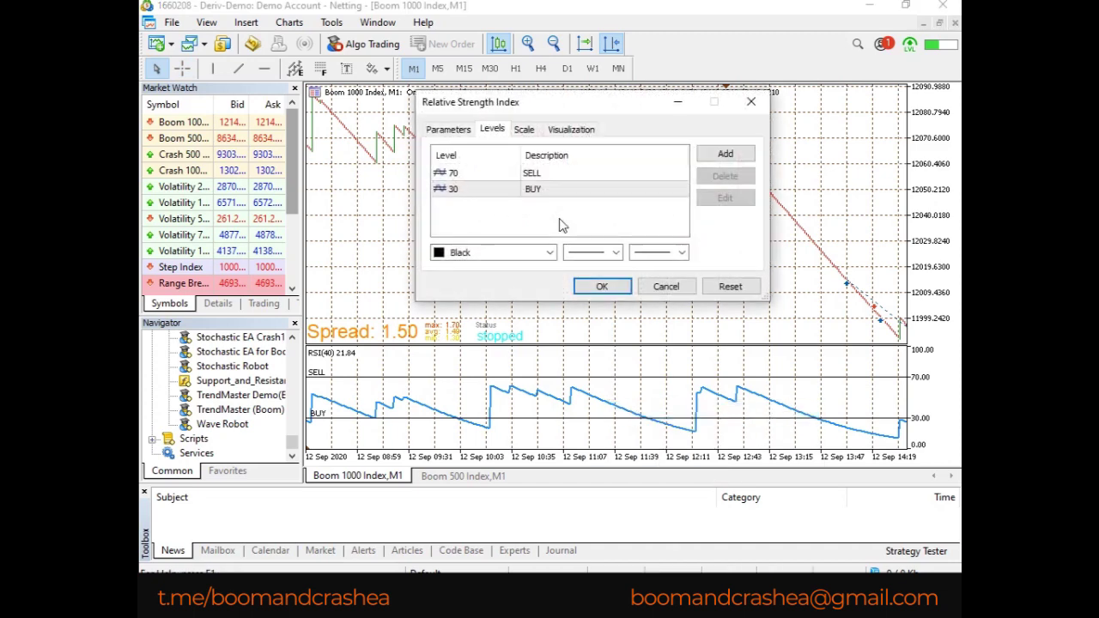
{"action": "left_click", "coordinate": [453, 131]}
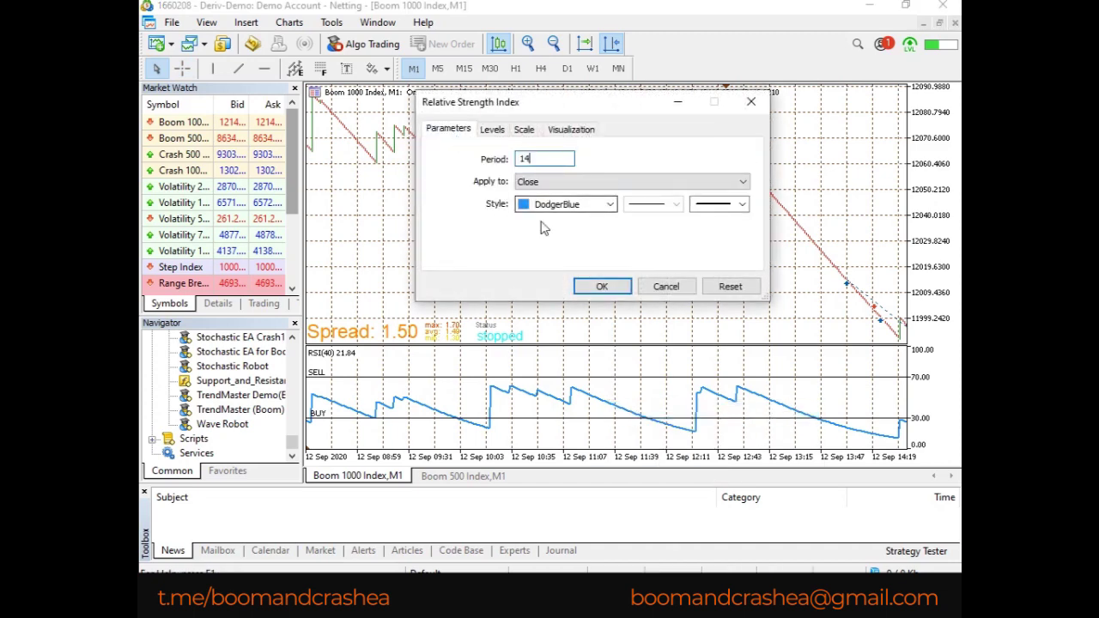
{"action": "left_click", "coordinate": [609, 292]}
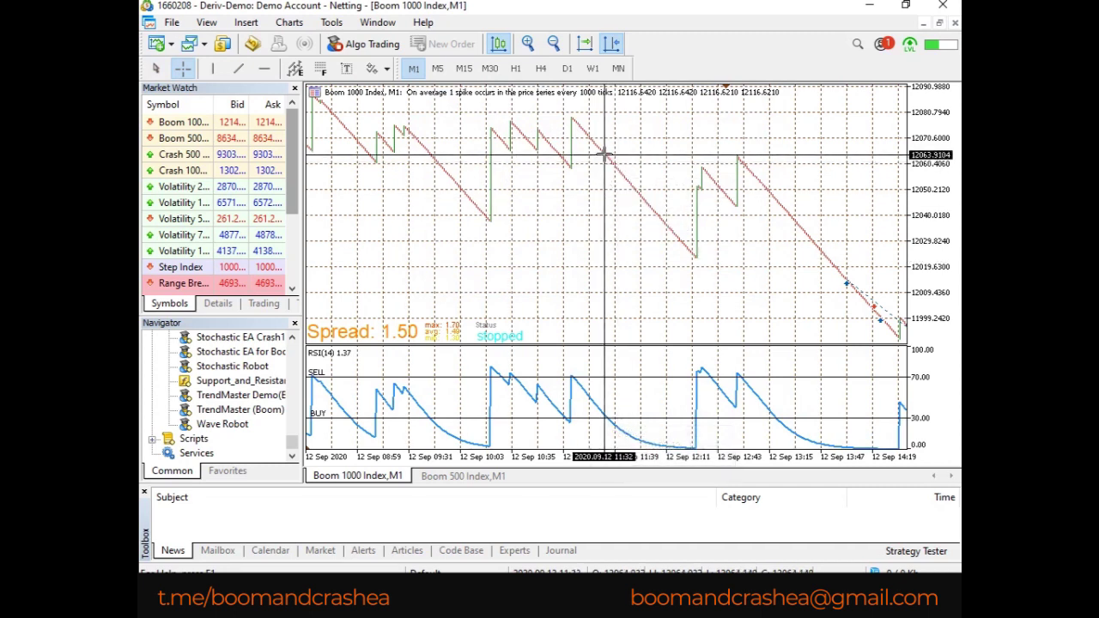
Set the RSI period back to 40.
{"action": "key", "text": "Escape"}
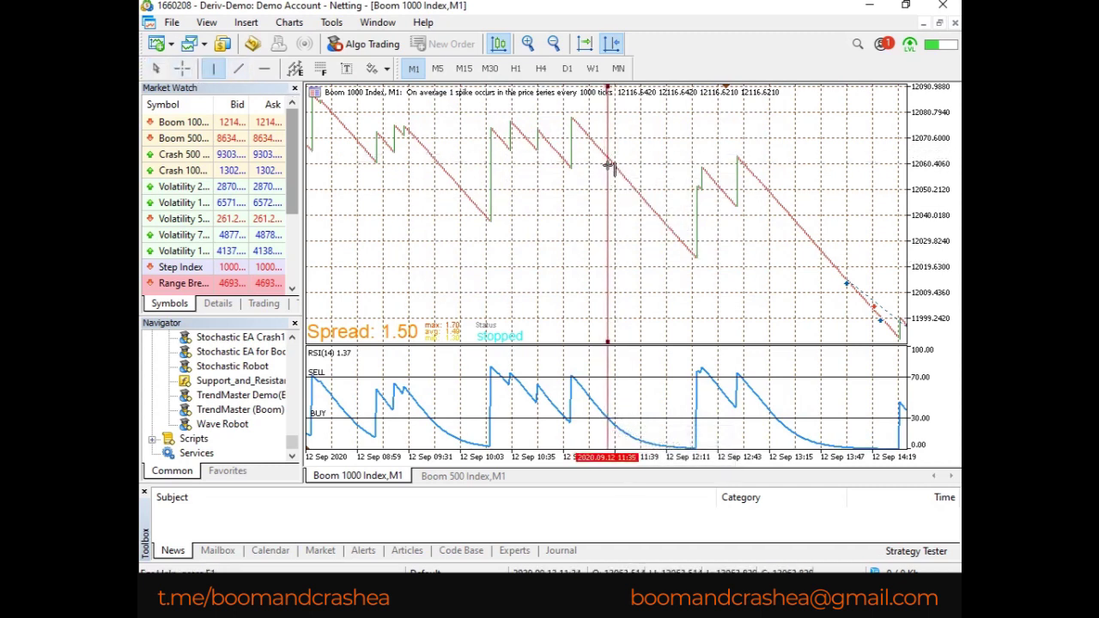
{"action": "right_click", "coordinate": [612, 425]}
{"action": "left_click", "coordinate": [620, 428]}
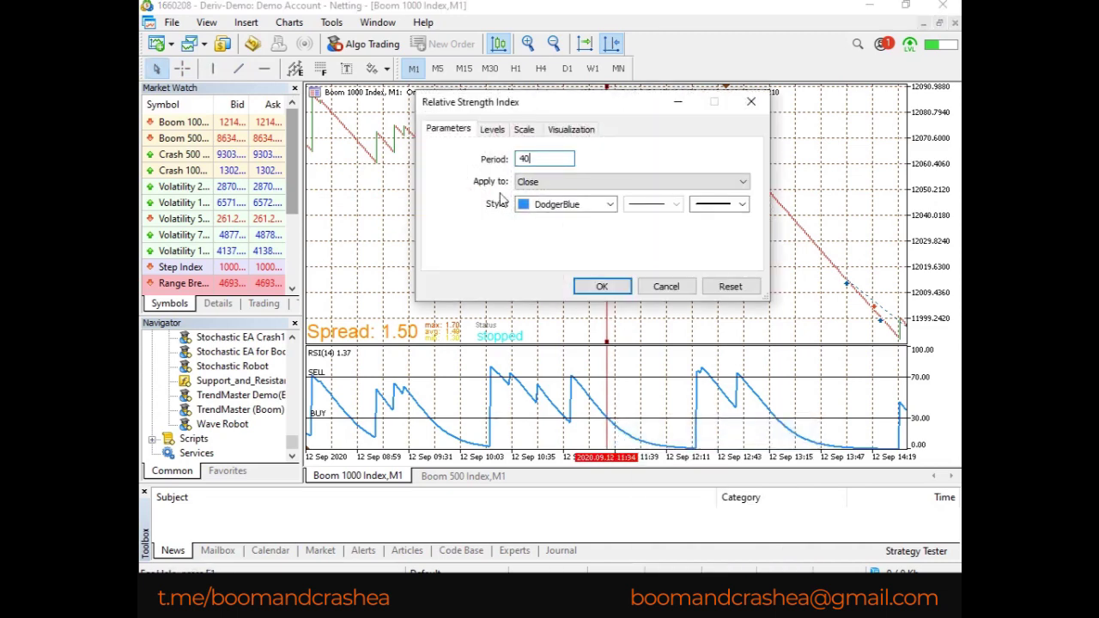
{"action": "left_click", "coordinate": [593, 289]}
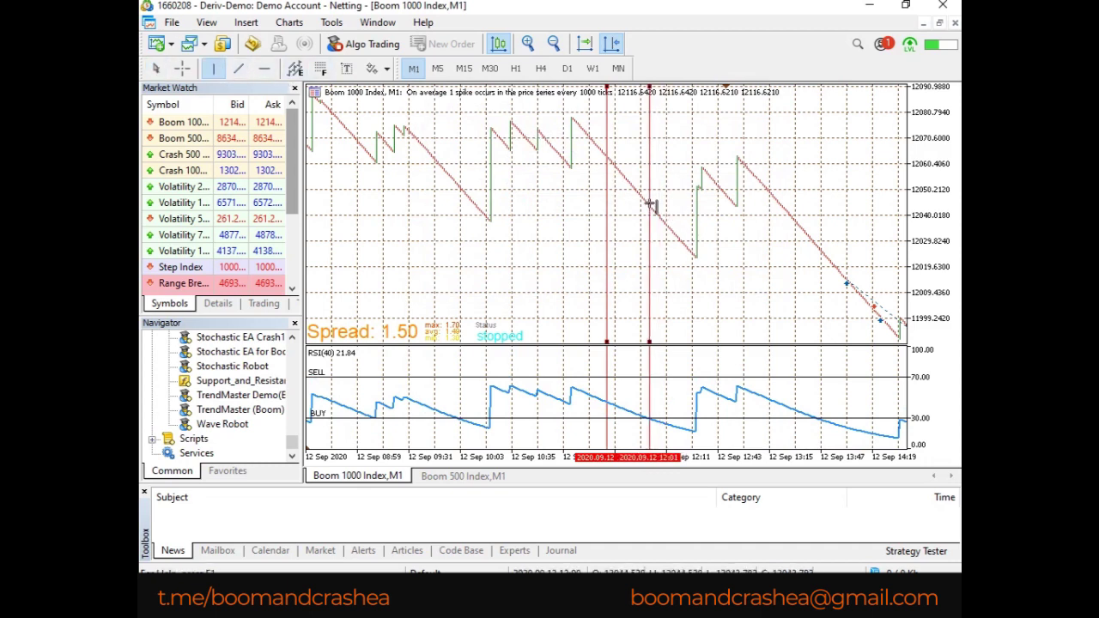
Measure bars and points between spikes, including from the 09:59 bar, then clear the measurement.
{"action": "middle_click", "coordinate": [566, 159]}
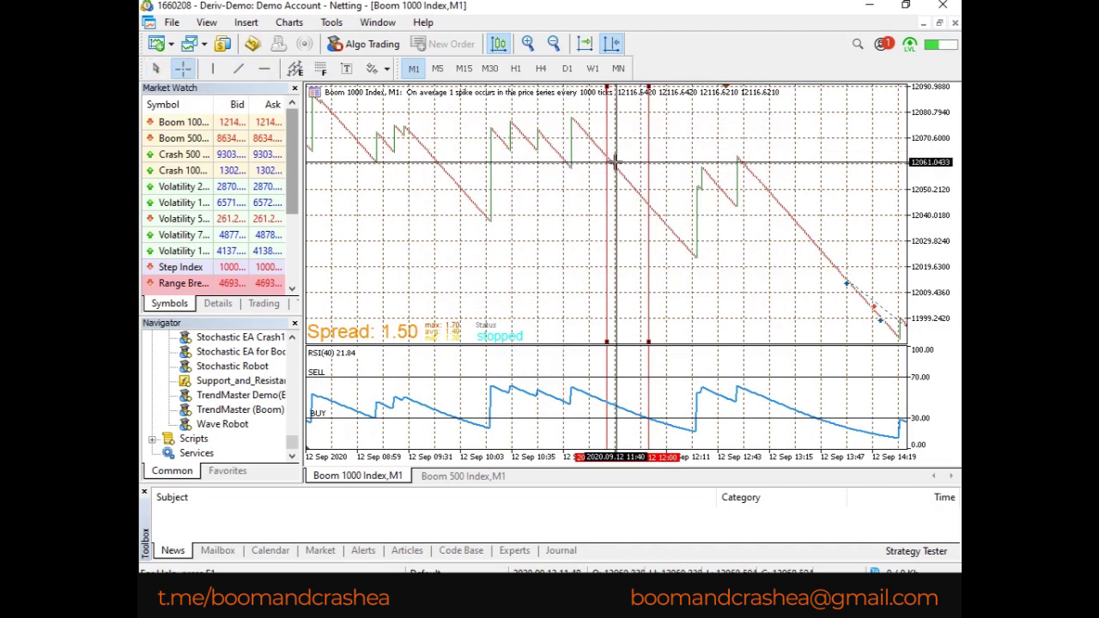
{"action": "left_click_drag", "start_coordinate": [608, 155], "coordinate": [699, 191]}
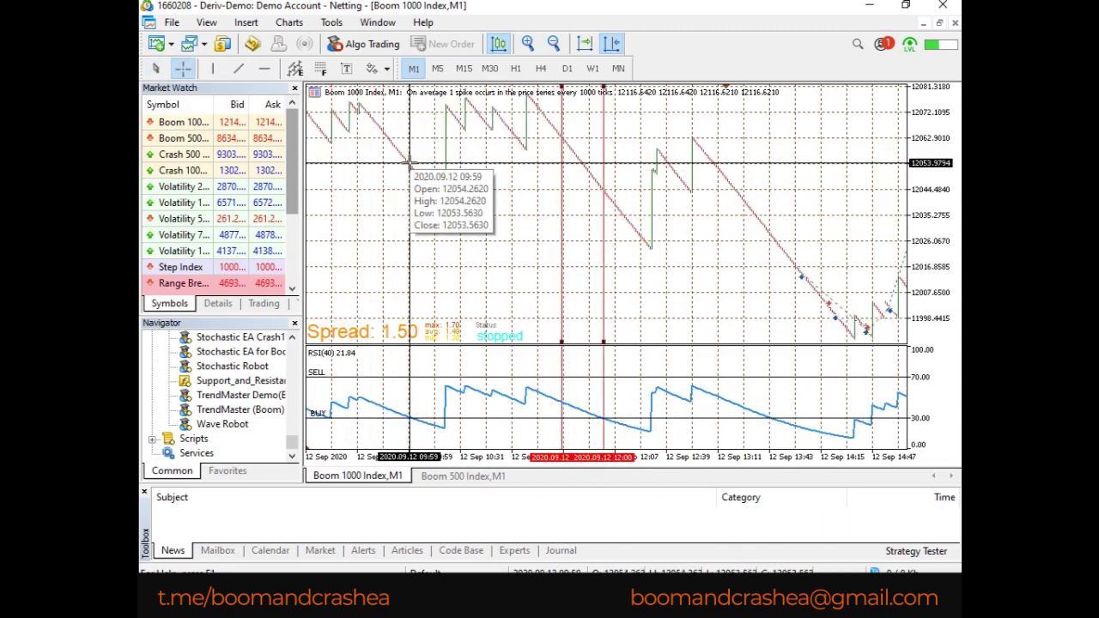
{"action": "left_click_drag", "start_coordinate": [410, 162], "coordinate": [442, 134]}
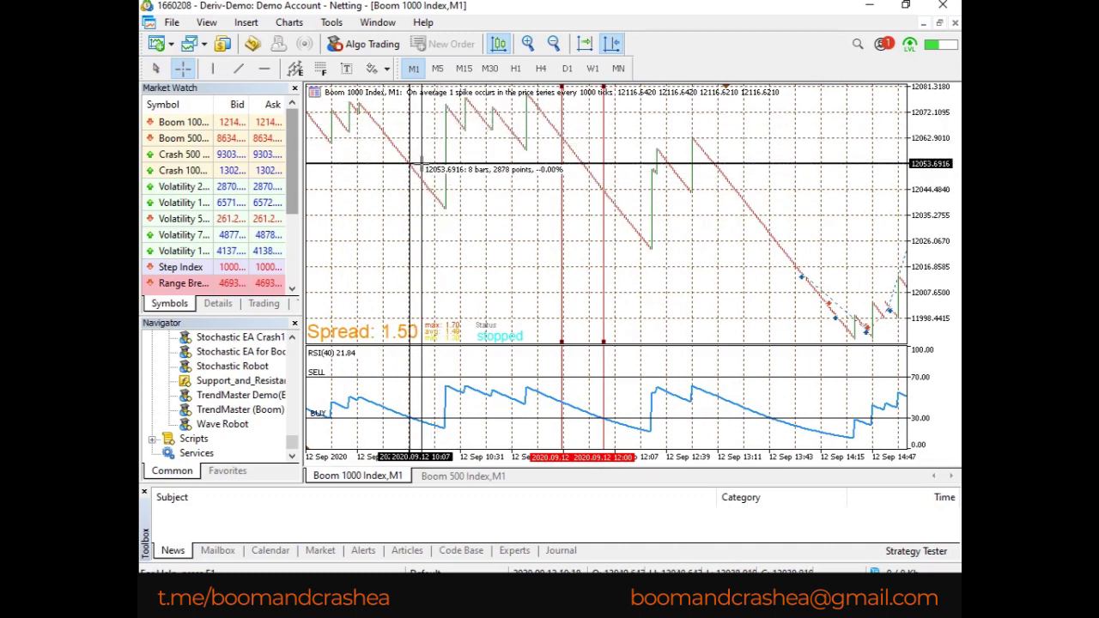
{"action": "left_click", "coordinate": [456, 138]}
Shift the view and measure another price distance with the crosshair.
{"action": "scroll", "coordinate": [736, 234], "scroll_direction": "down", "scroll_amount": 10}
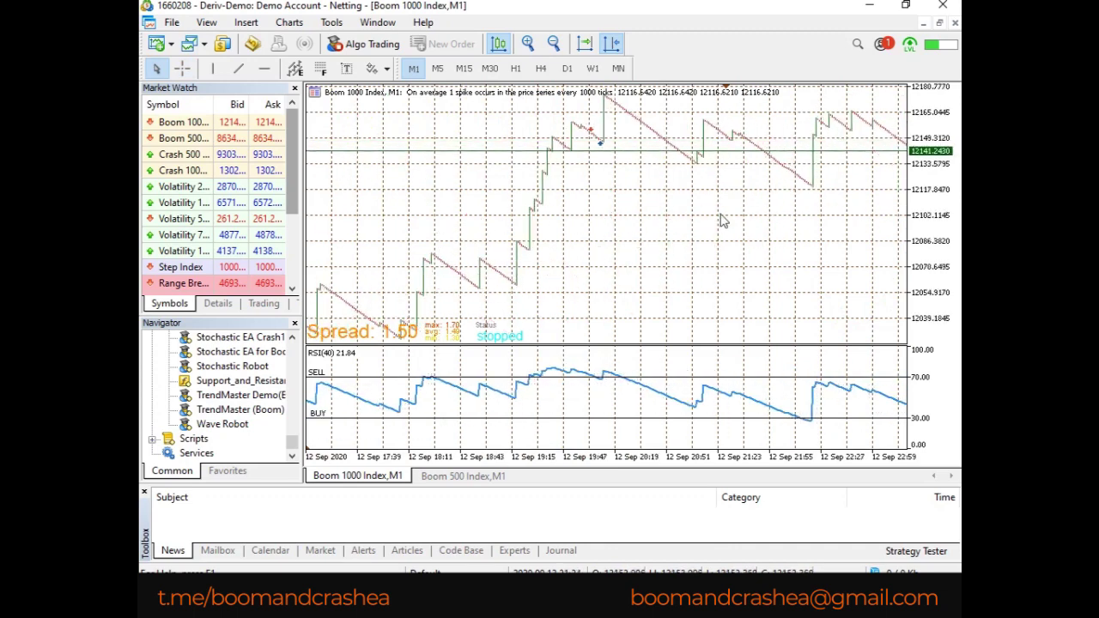
{"action": "scroll", "coordinate": [721, 222], "scroll_direction": "down", "scroll_amount": 4}
{"action": "middle_click", "coordinate": [635, 339]}
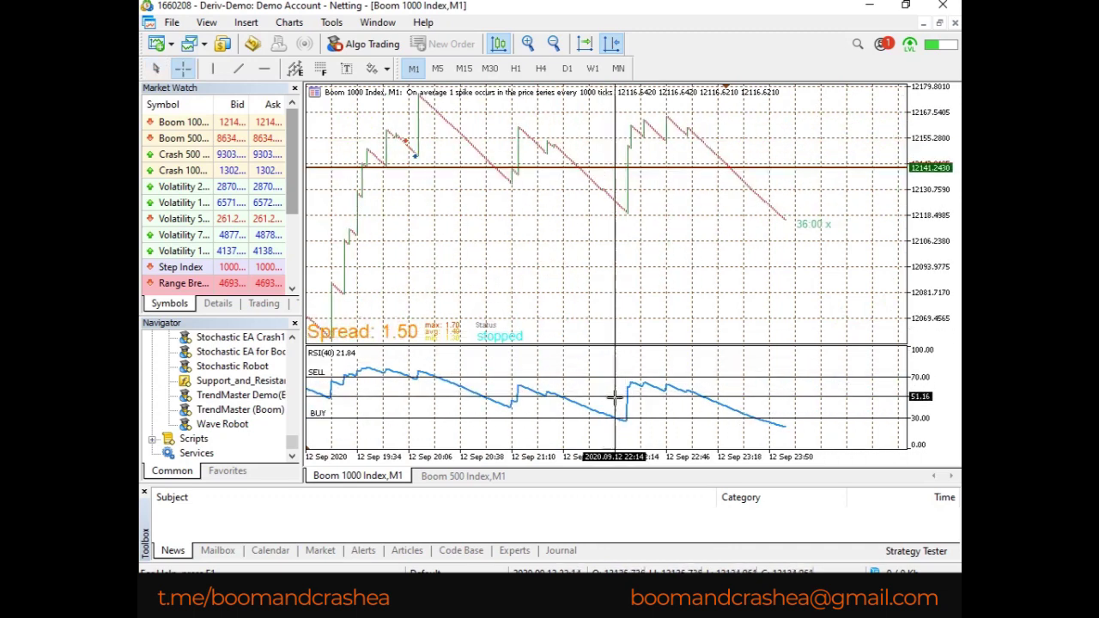
{"action": "left_click_drag", "start_coordinate": [620, 205], "coordinate": [584, 257]}
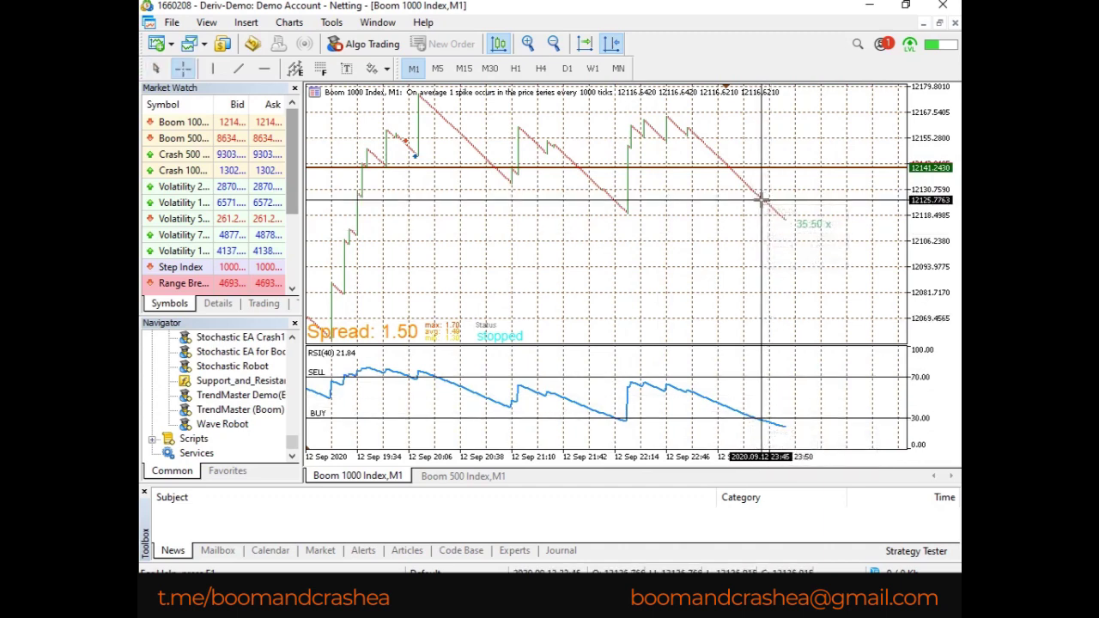
{"action": "key", "text": "Escape"}
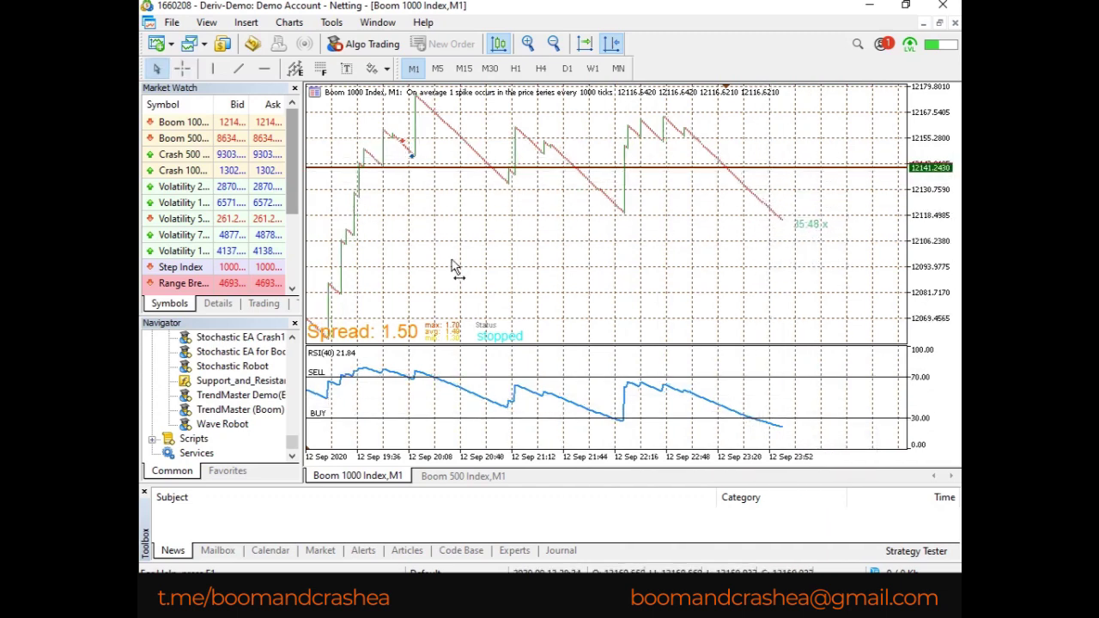
{"action": "scroll", "coordinate": [513, 288], "scroll_direction": "left", "scroll_amount": 10}
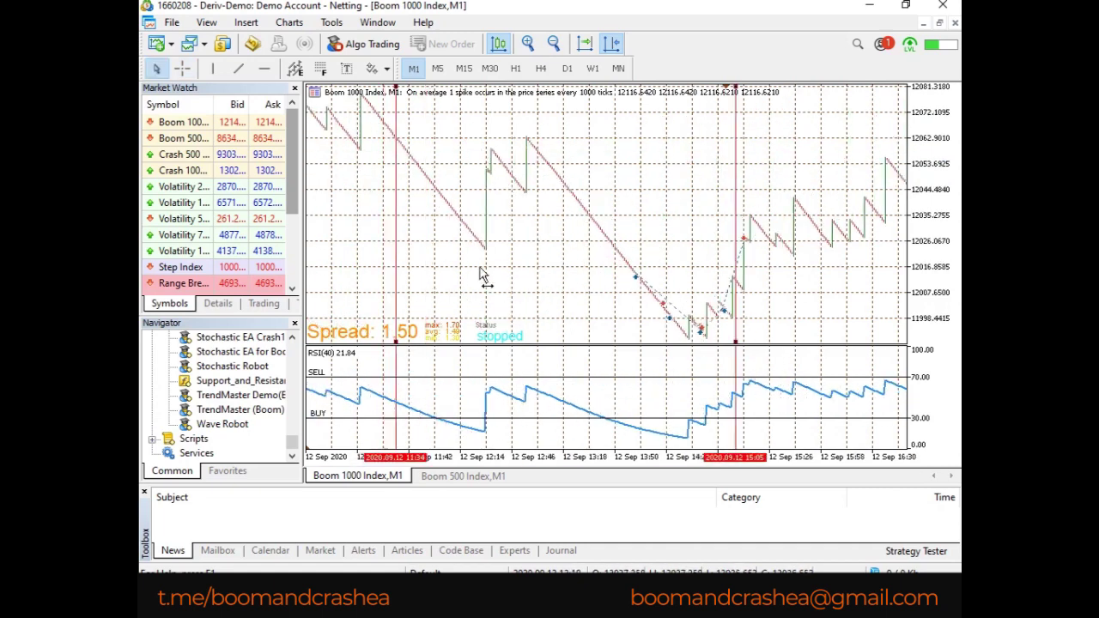
{"action": "scroll", "coordinate": [596, 279], "scroll_direction": "left", "scroll_amount": 13}
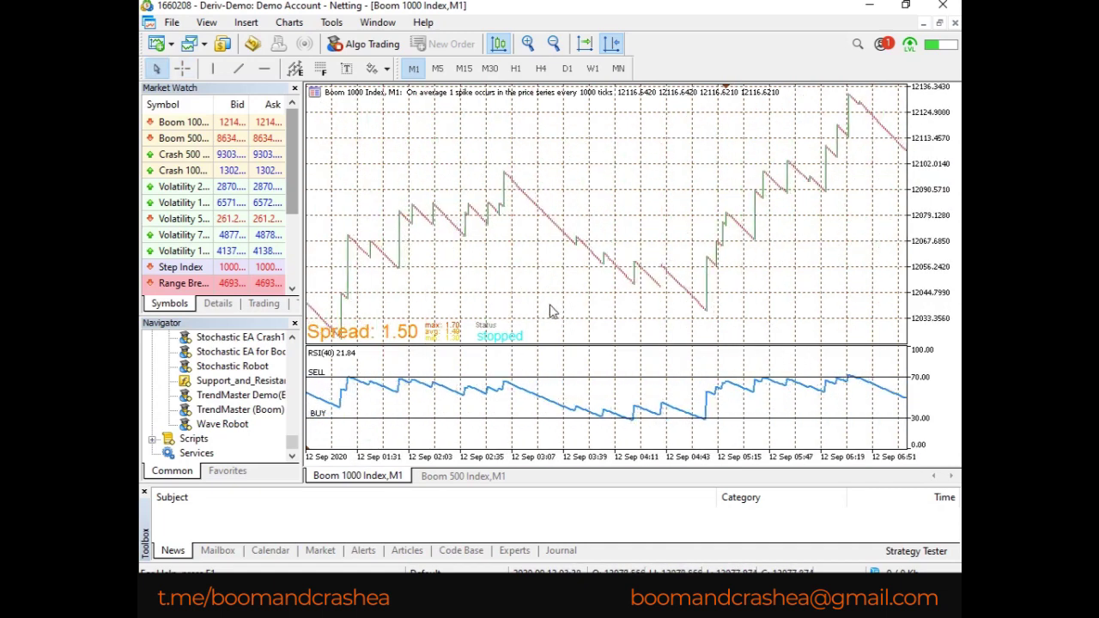
{"action": "key", "text": "ctrl+f"}
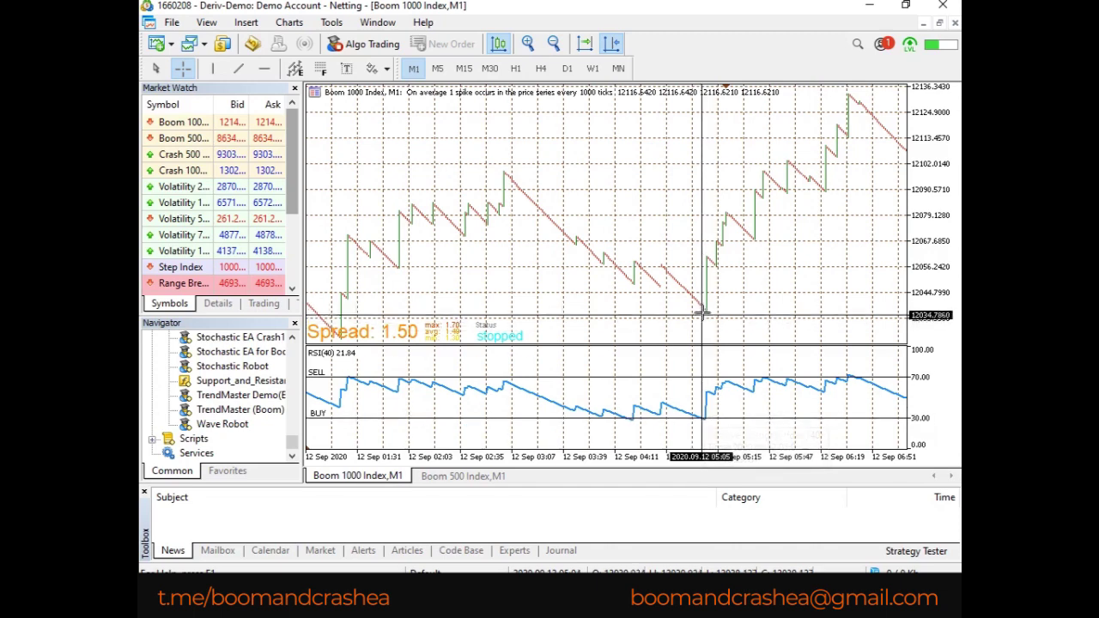
{"action": "left_click_drag", "start_coordinate": [704, 308], "coordinate": [705, 257]}
{"action": "scroll", "coordinate": [706, 258], "scroll_direction": "left", "scroll_amount": 6}
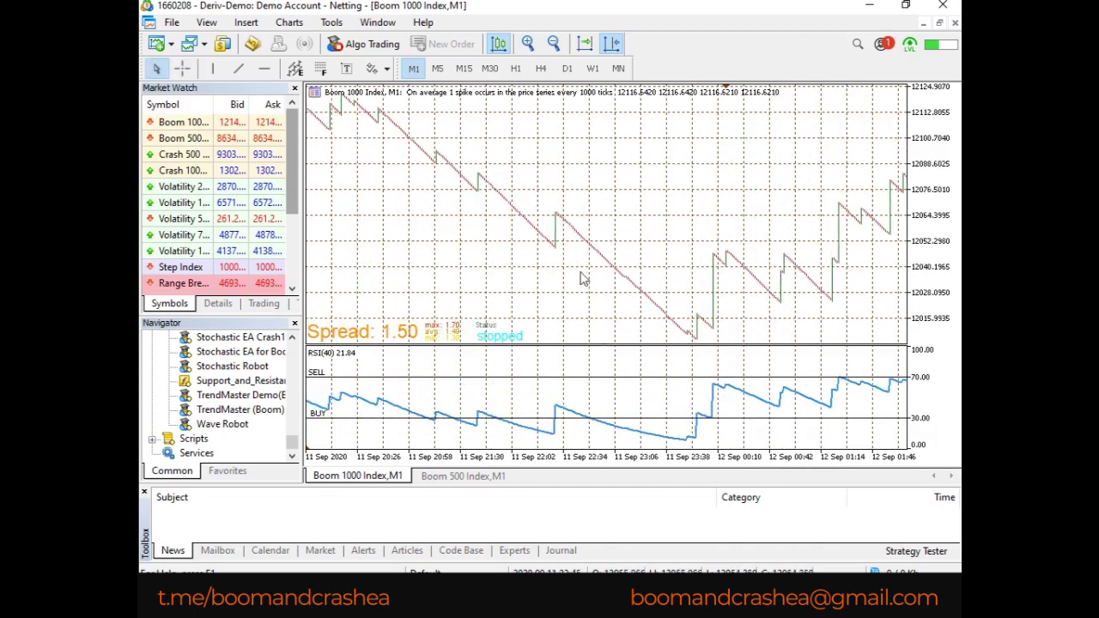
{"action": "scroll", "coordinate": [480, 290], "scroll_direction": "right", "scroll_amount": 3}
{"action": "middle_click", "coordinate": [486, 288]}
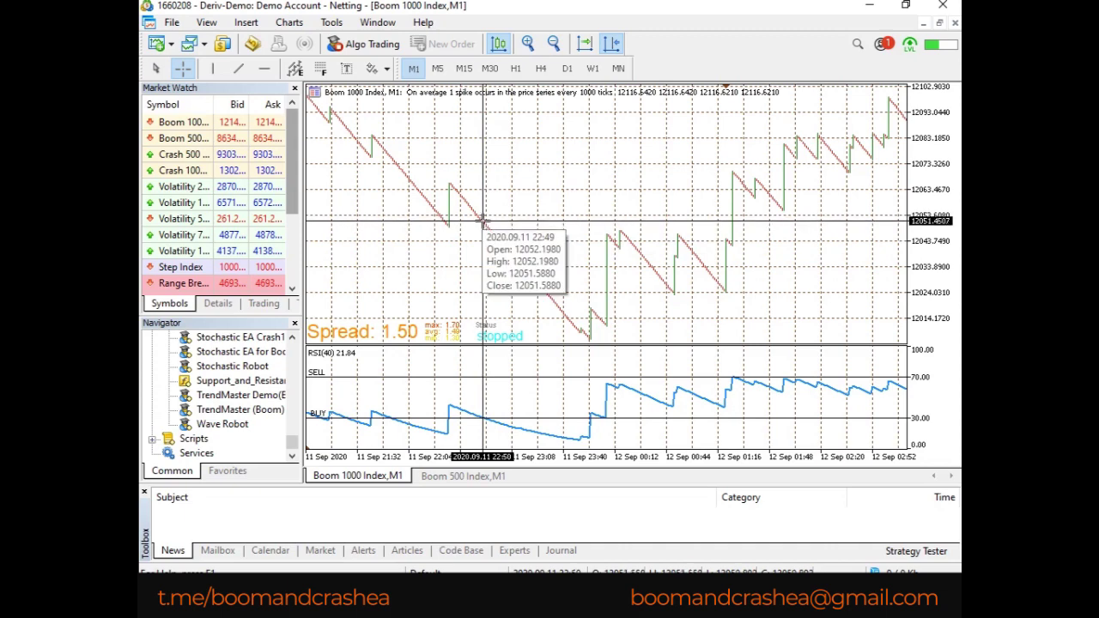
{"action": "left_click_drag", "start_coordinate": [484, 221], "coordinate": [800, 138]}
Measure several stretches of the Boom 1000 Index downtrend with the crosshair.
{"action": "left_click_drag", "start_coordinate": [558, 197], "coordinate": [687, 227]}
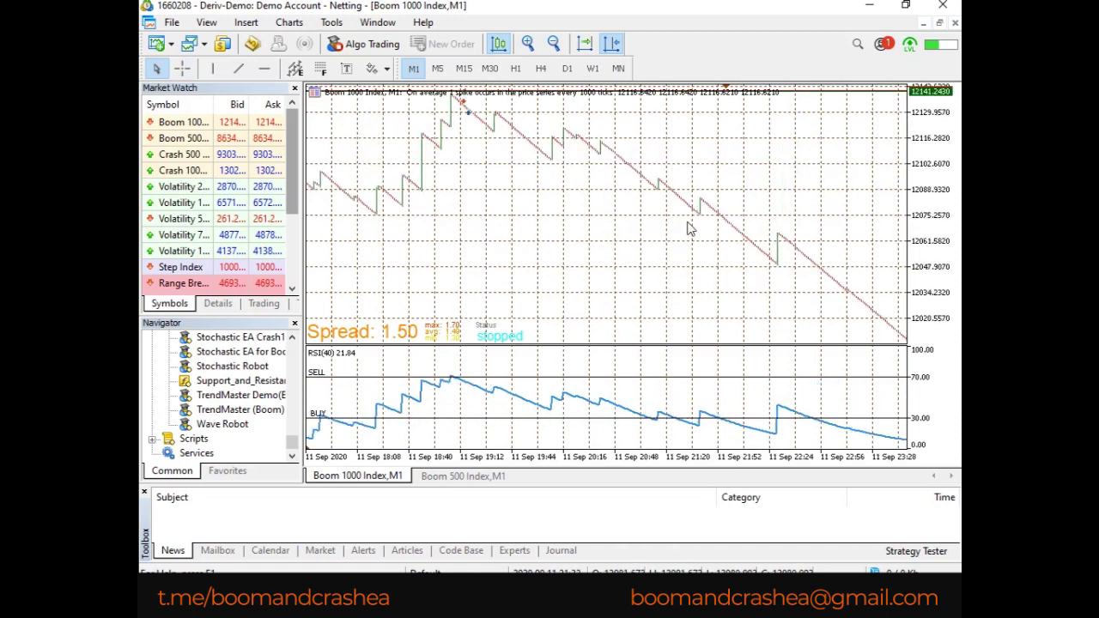
{"action": "middle_click", "coordinate": [693, 371]}
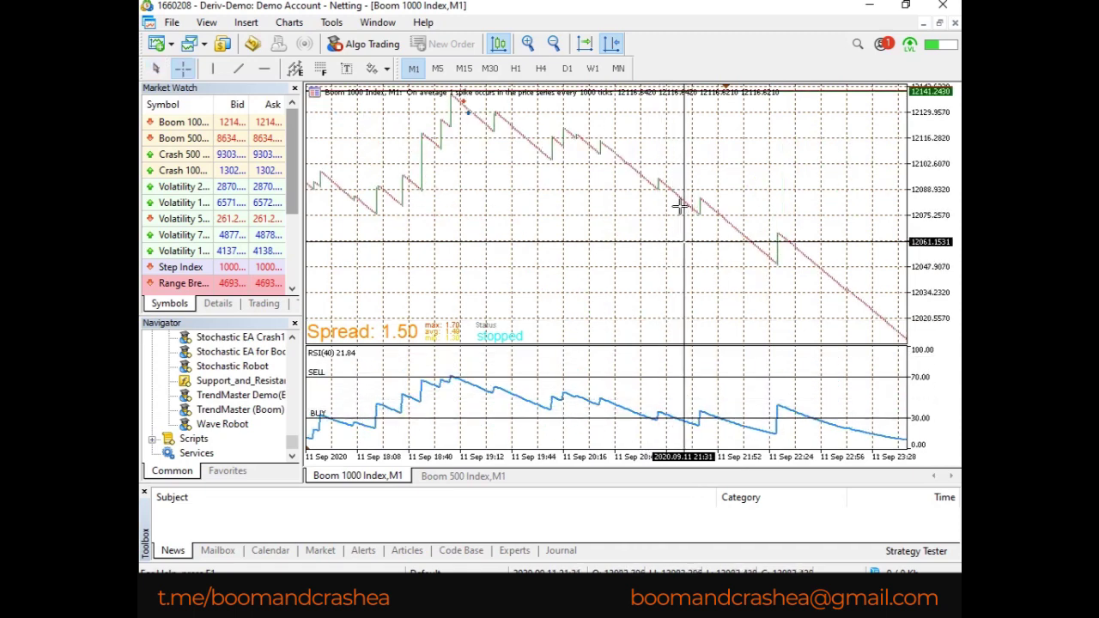
{"action": "left_click_drag", "start_coordinate": [677, 198], "coordinate": [702, 198]}
{"action": "middle_click", "coordinate": [723, 296]}
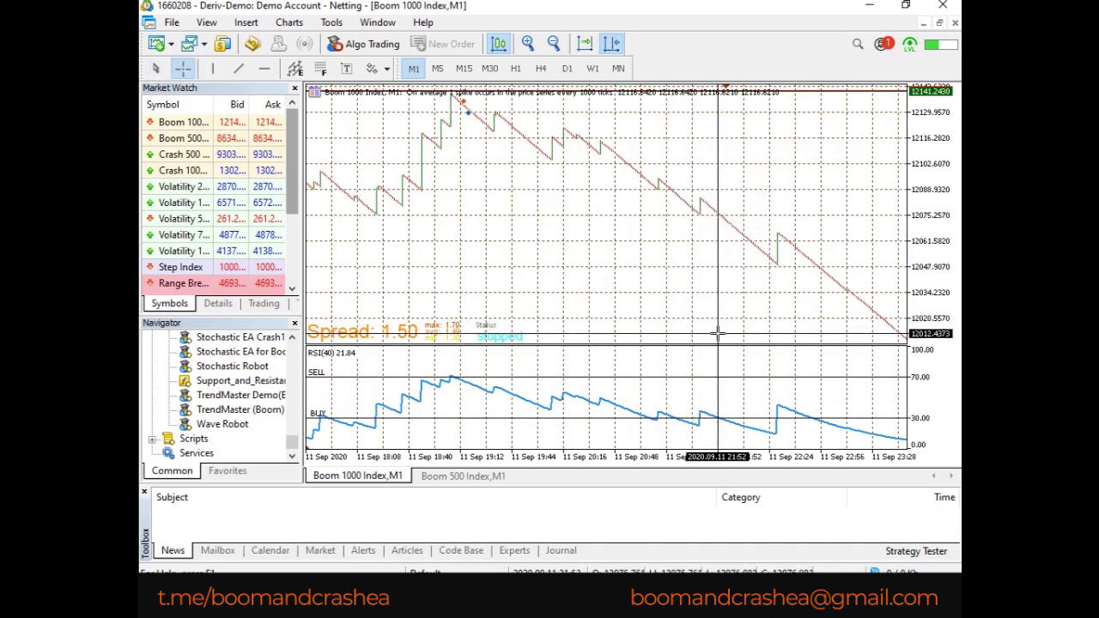
{"action": "left_click_drag", "start_coordinate": [719, 216], "coordinate": [781, 243]}
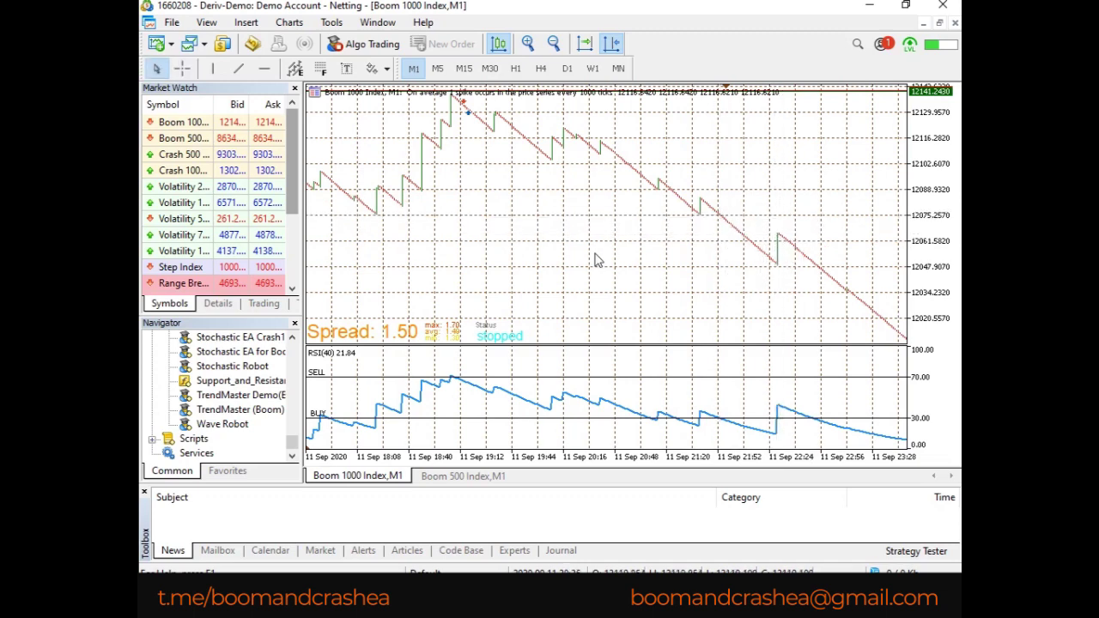
{"action": "left_click_drag", "start_coordinate": [591, 207], "coordinate": [573, 207]}
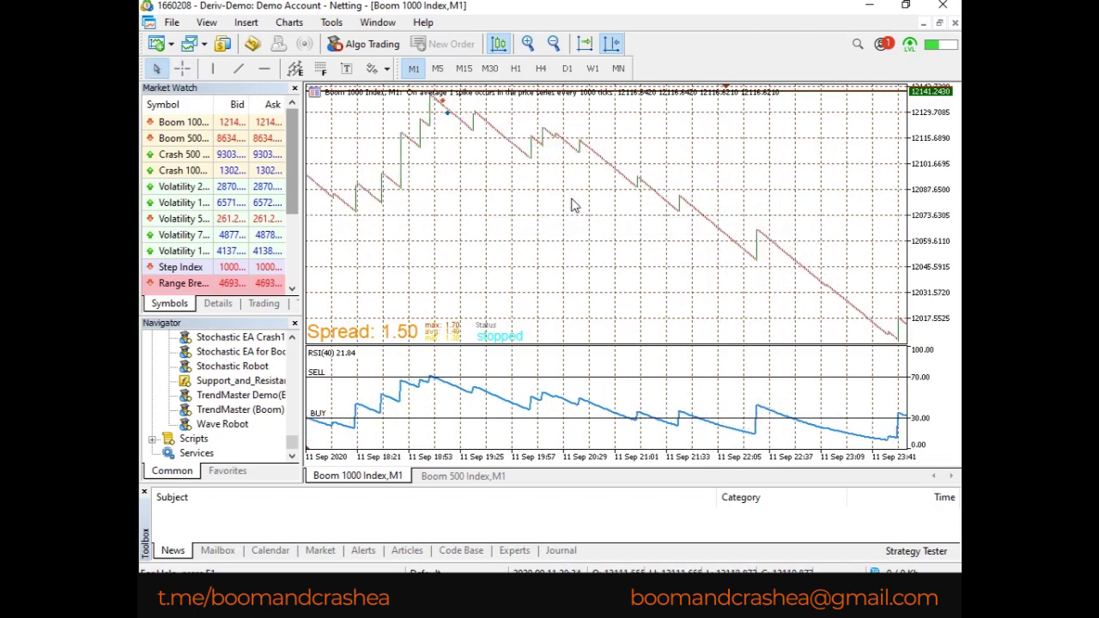
Reframe the chart on newer bars and measure a span of 213 bars.
{"action": "left_click", "coordinate": [555, 44]}
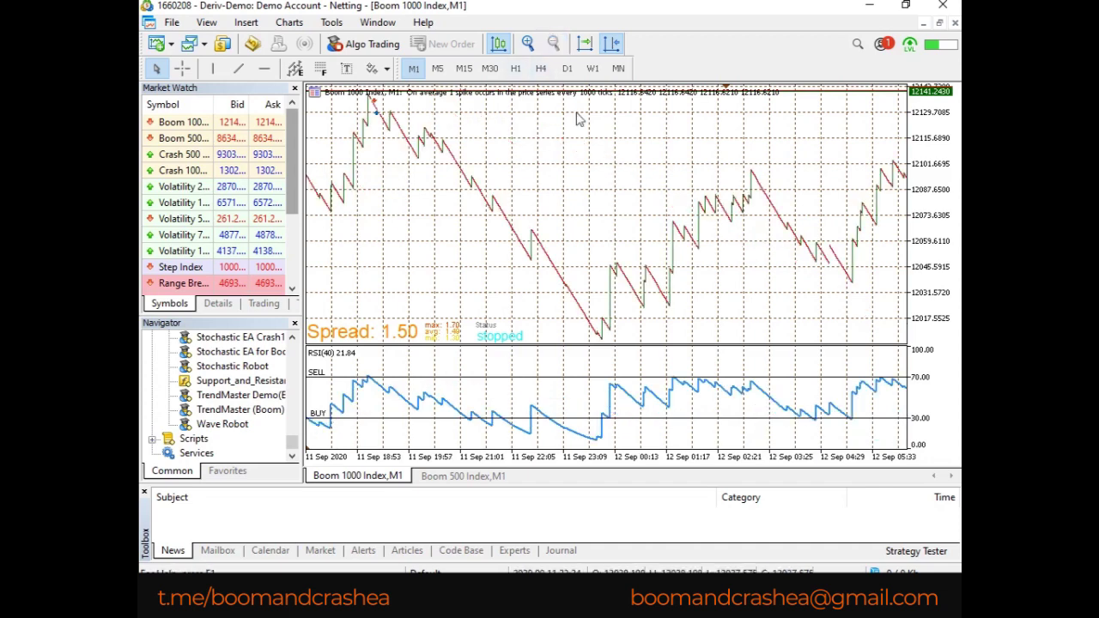
{"action": "left_click", "coordinate": [529, 44]}
{"action": "left_click_drag", "start_coordinate": [541, 165], "coordinate": [464, 172]}
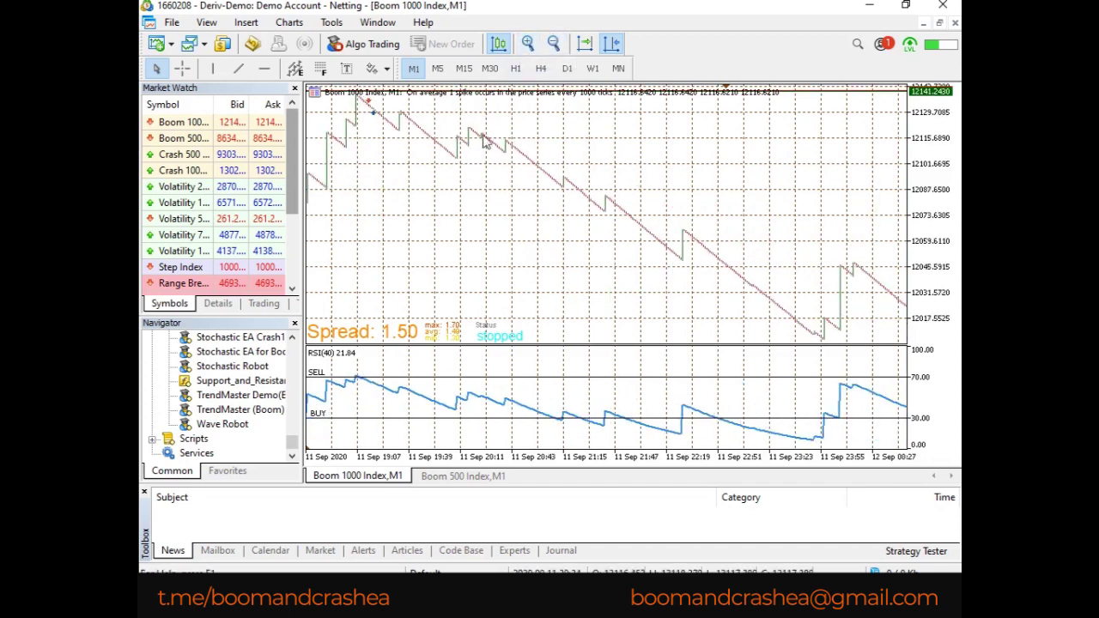
{"action": "middle_click", "coordinate": [485, 141]}
{"action": "left_click_drag", "start_coordinate": [485, 128], "coordinate": [829, 337]}
Read RSI(40) values and measure short stretches of the decline around the 21:10 bar.
{"action": "middle_click", "coordinate": [626, 419]}
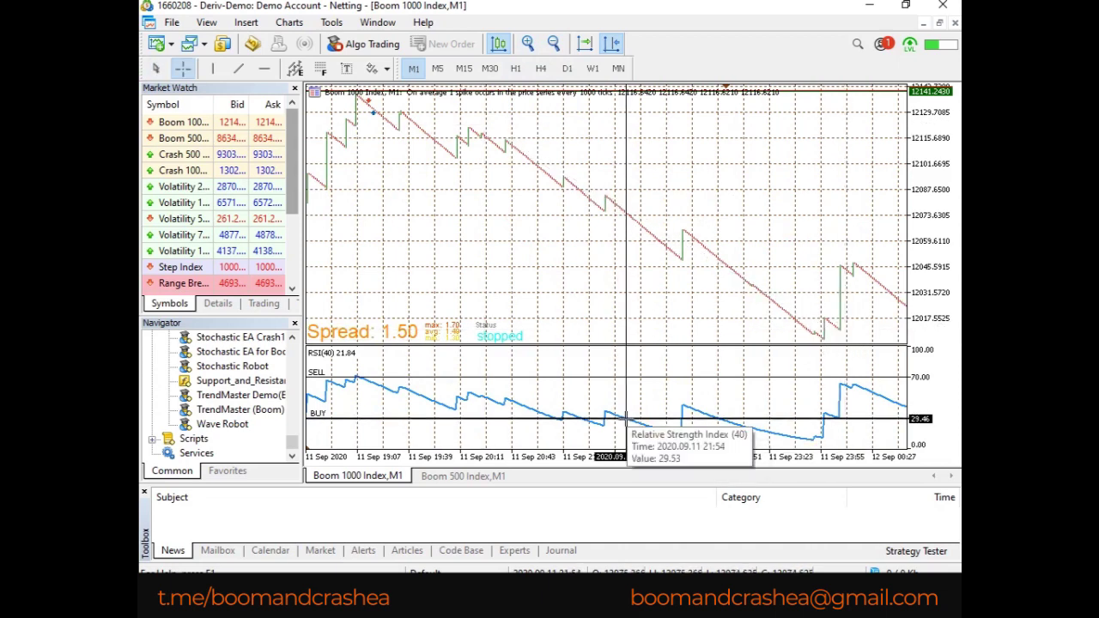
{"action": "left_click", "coordinate": [619, 228]}
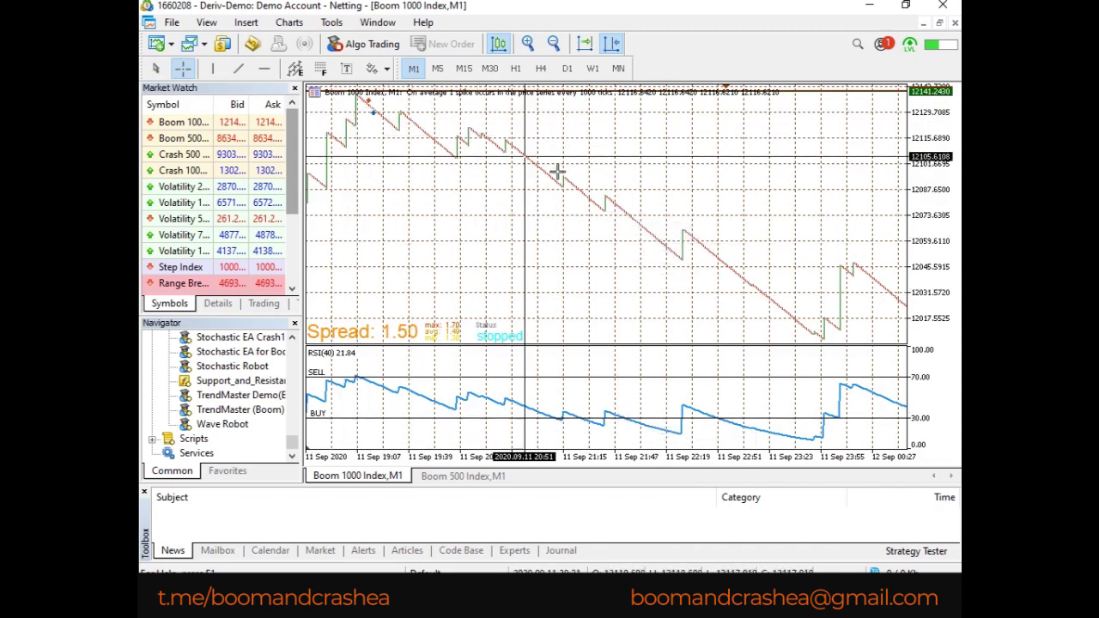
{"action": "left_click", "coordinate": [507, 307]}
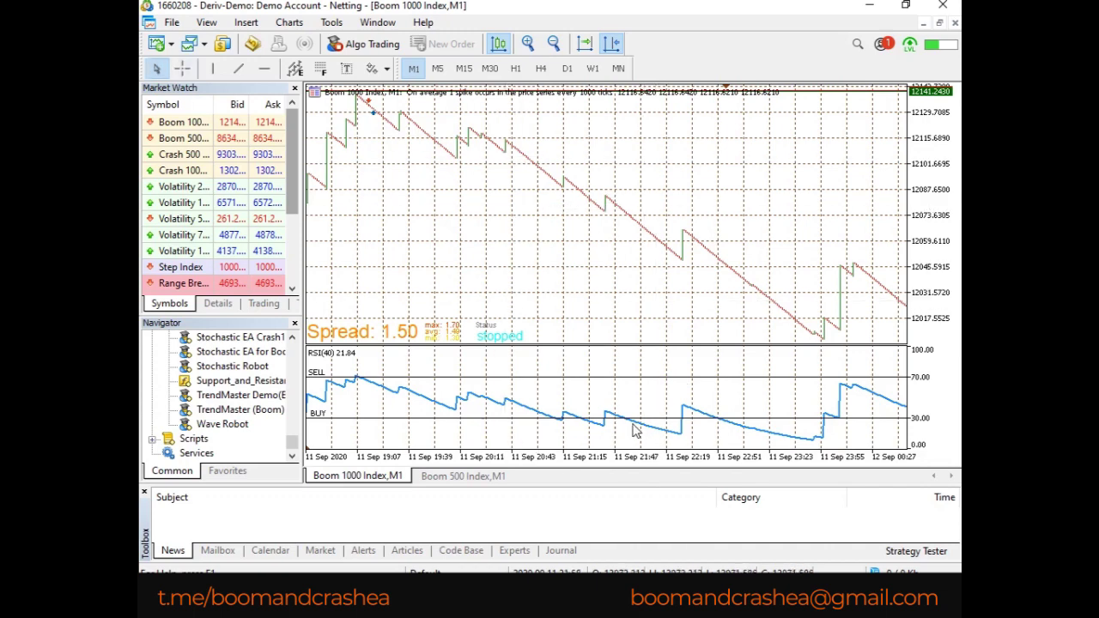
{"action": "middle_click", "coordinate": [582, 425]}
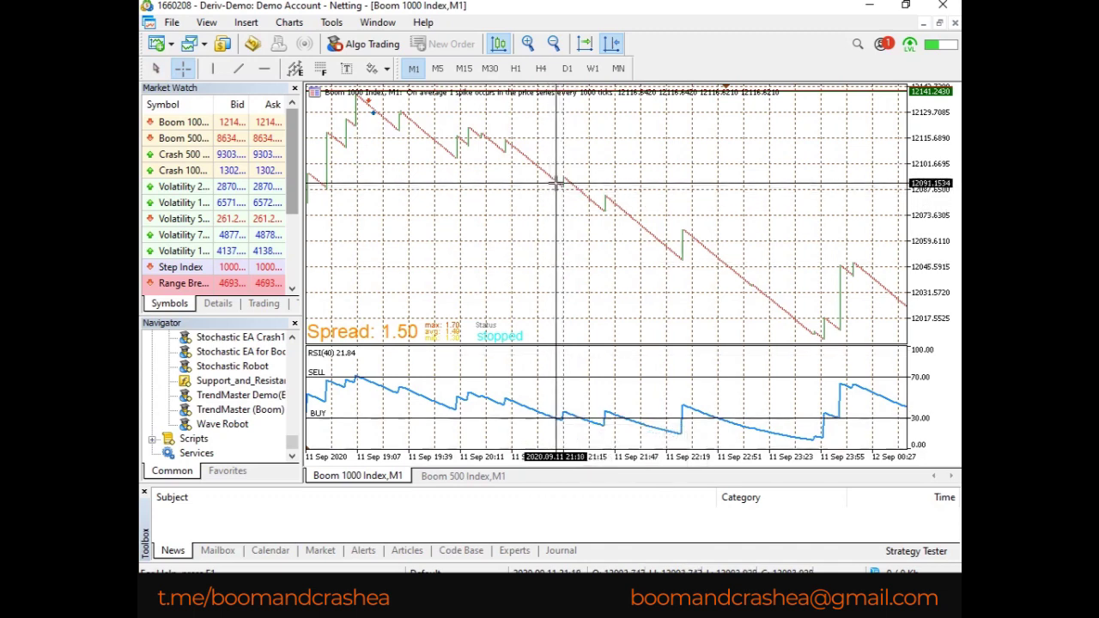
{"action": "left_click_drag", "start_coordinate": [558, 183], "coordinate": [565, 186]}
{"action": "middle_click", "coordinate": [421, 118]}
{"action": "left_click_drag", "start_coordinate": [421, 118], "coordinate": [557, 202]}
{"action": "middle_click", "coordinate": [555, 348]}
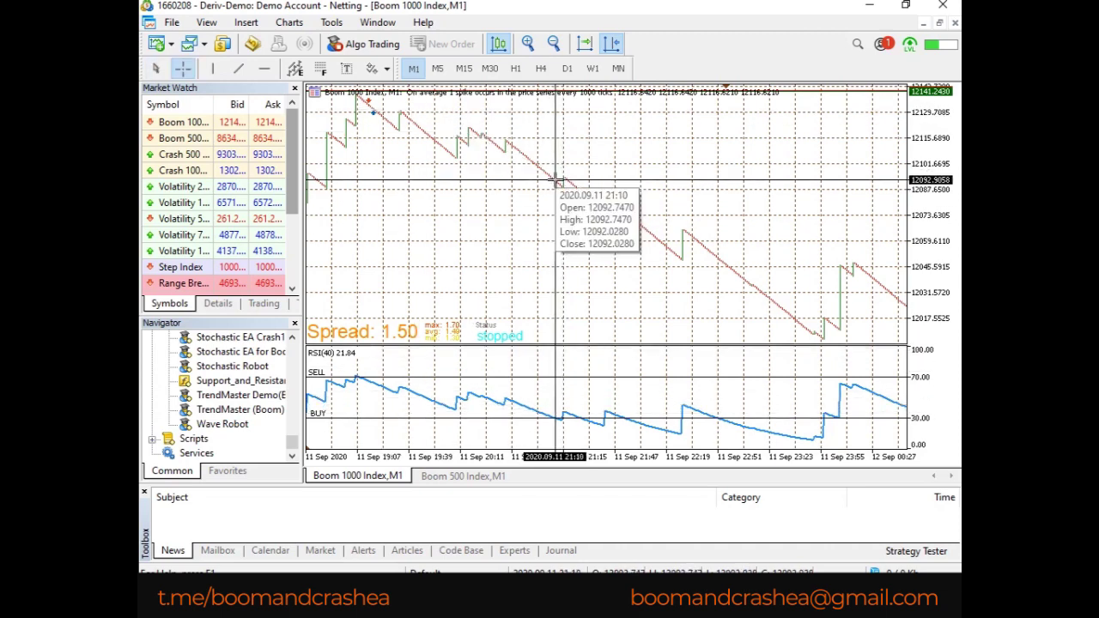
{"action": "left_click_drag", "start_coordinate": [557, 183], "coordinate": [580, 275]}
{"action": "middle_click", "coordinate": [587, 280]}
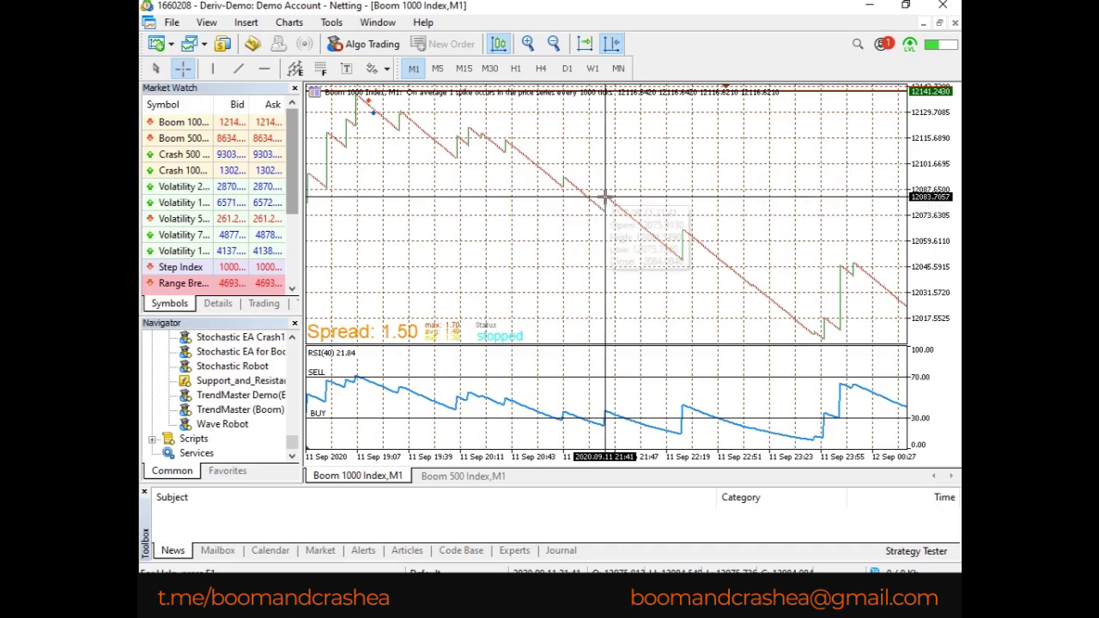
{"action": "left_click_drag", "start_coordinate": [578, 188], "coordinate": [604, 188]}
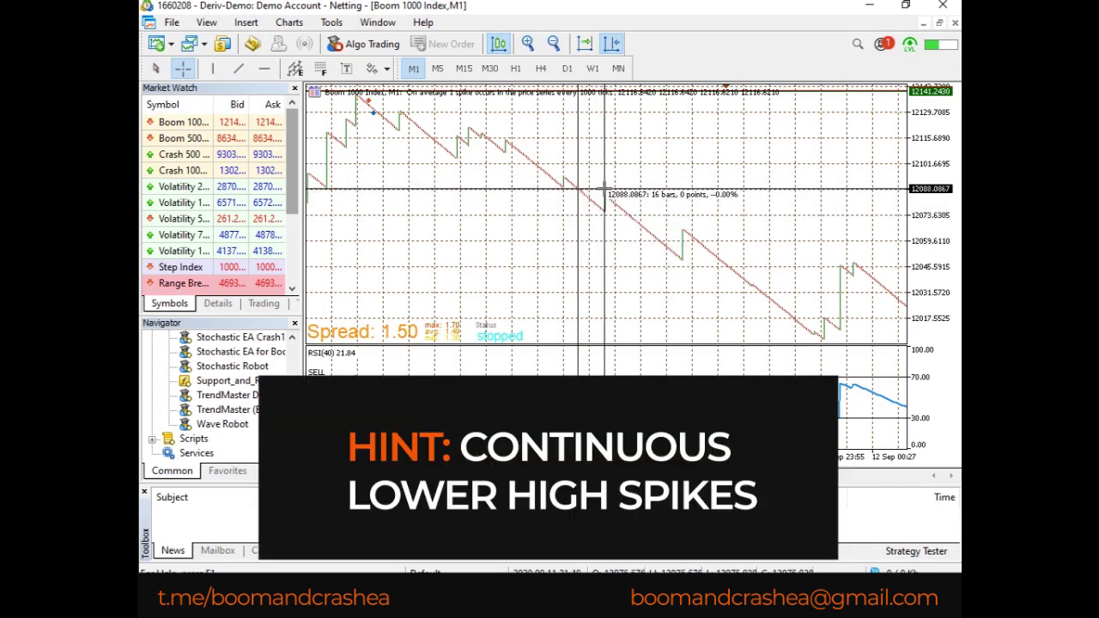
{"action": "left_click_drag", "start_coordinate": [604, 188], "coordinate": [607, 196]}
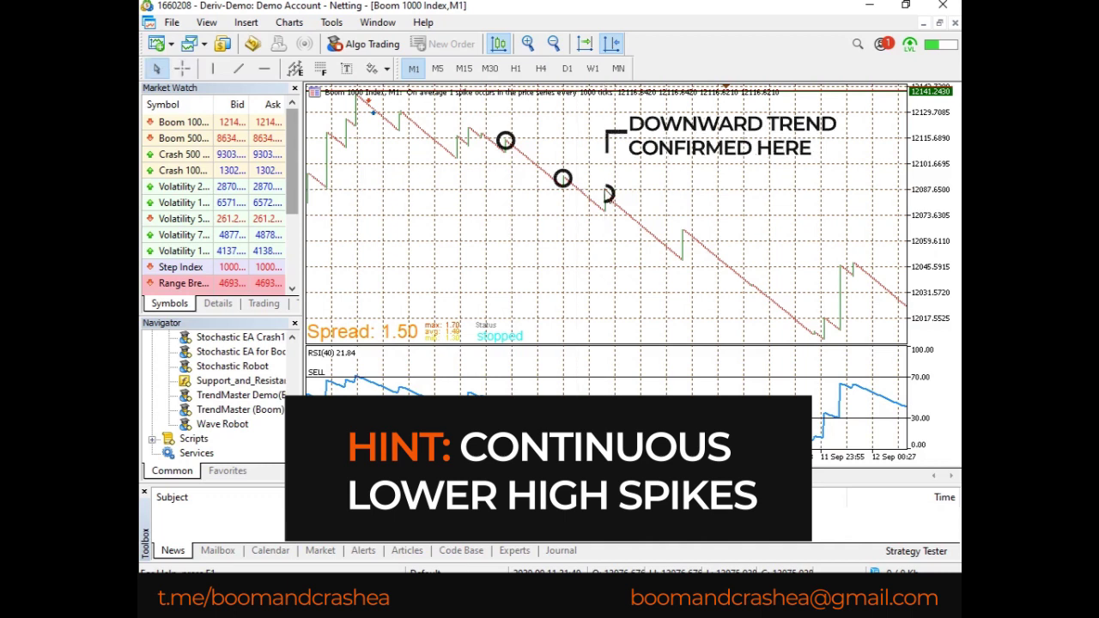
{"action": "middle_click", "coordinate": [615, 198]}
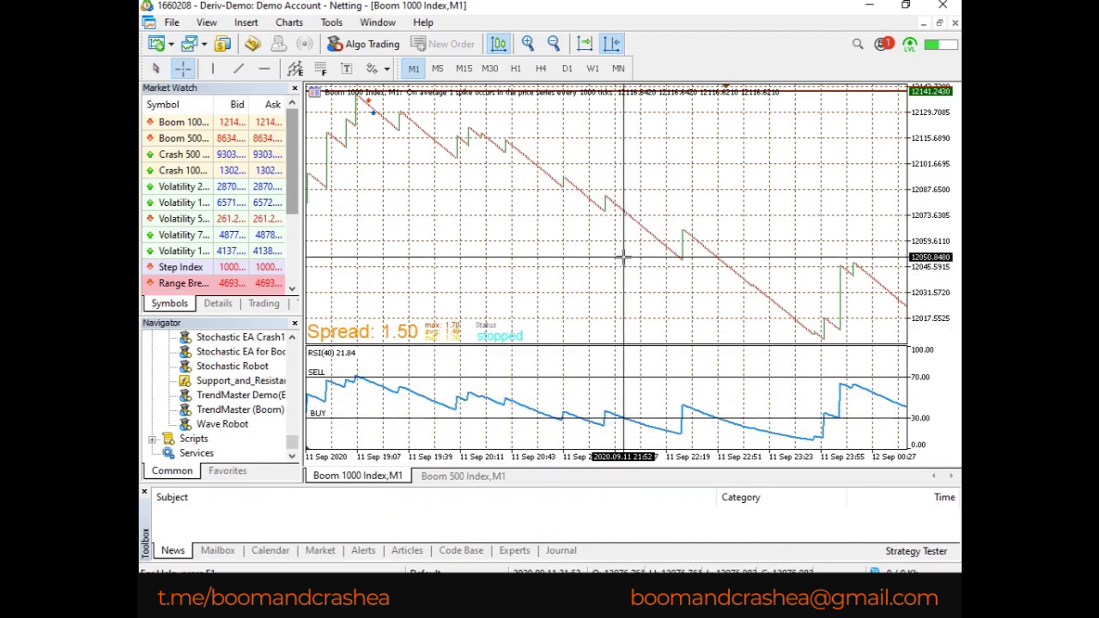
{"action": "mouse_move", "coordinate": [622, 208]}
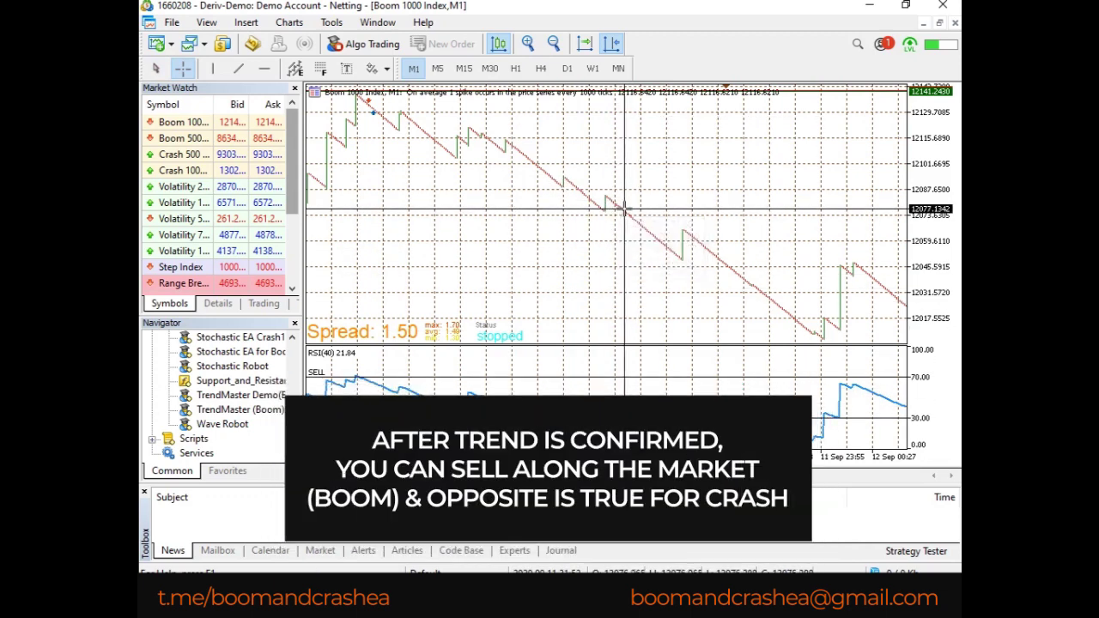
{"action": "left_click_drag", "start_coordinate": [626, 211], "coordinate": [708, 241]}
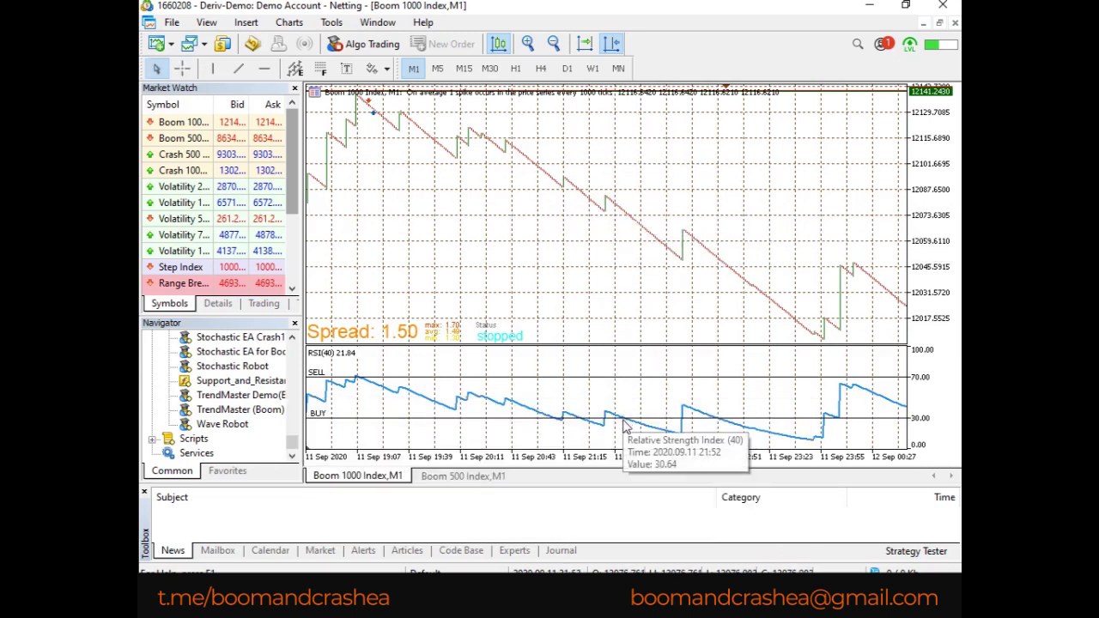
Add a 20 level to the RSI(40) indicator, below the 30 BUY level.
{"action": "right_click", "coordinate": [625, 427]}
{"action": "left_click", "coordinate": [639, 428]}
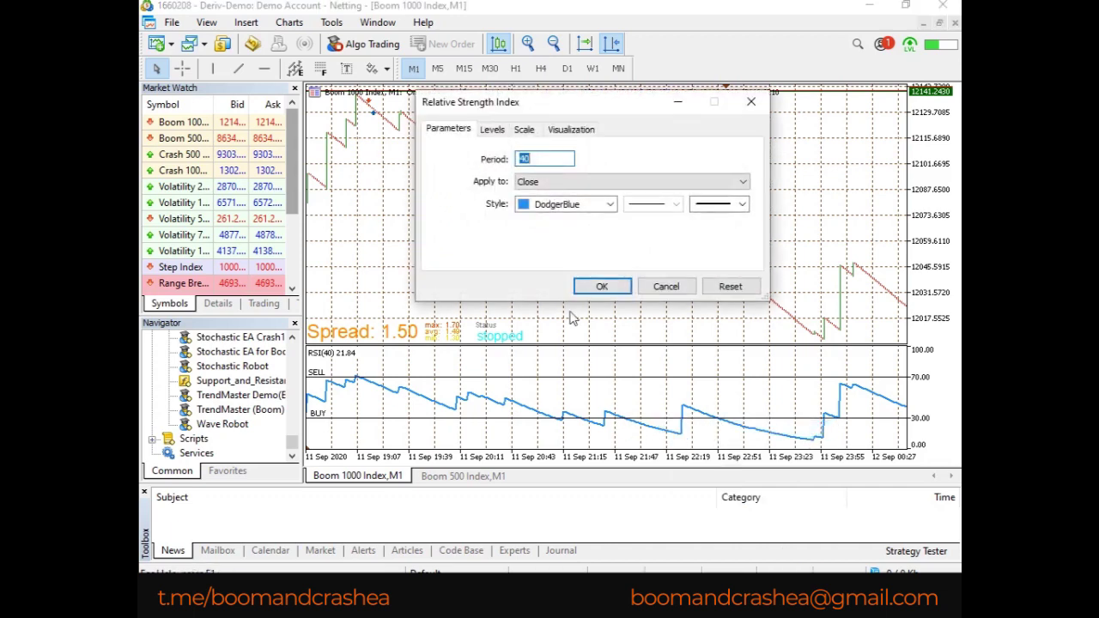
{"action": "left_click", "coordinate": [492, 129]}
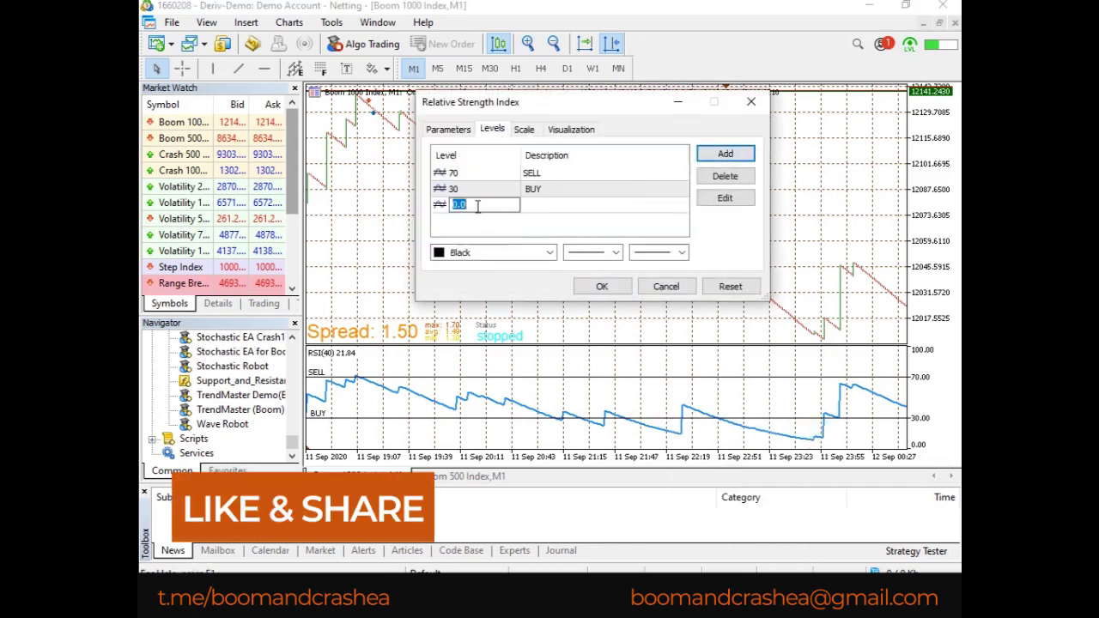
{"action": "left_click", "coordinate": [600, 287]}
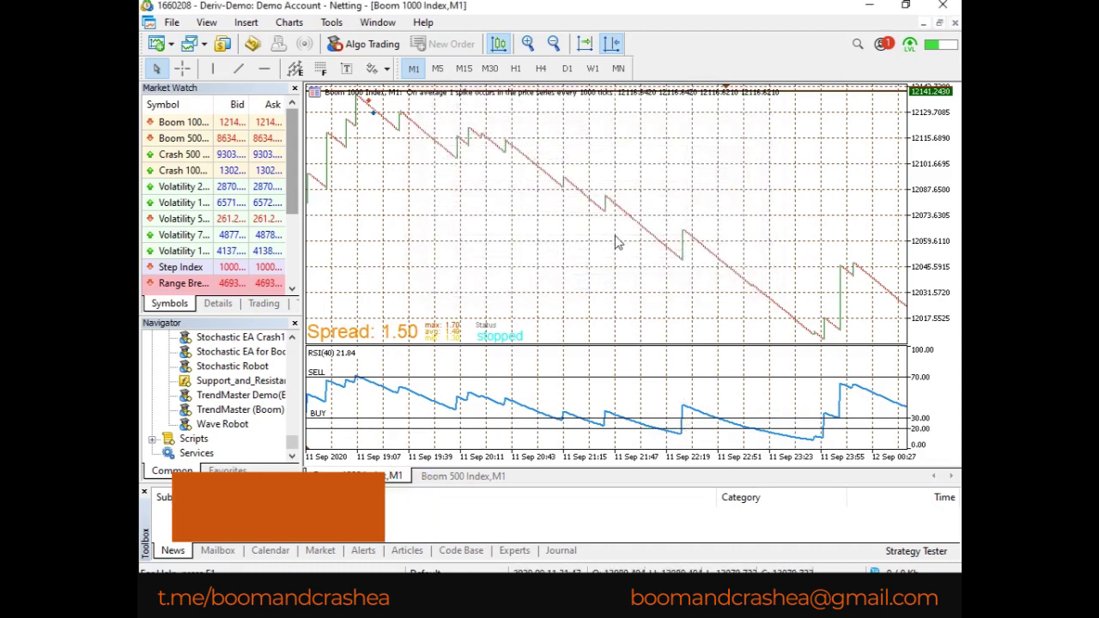
{"action": "middle_click", "coordinate": [614, 258]}
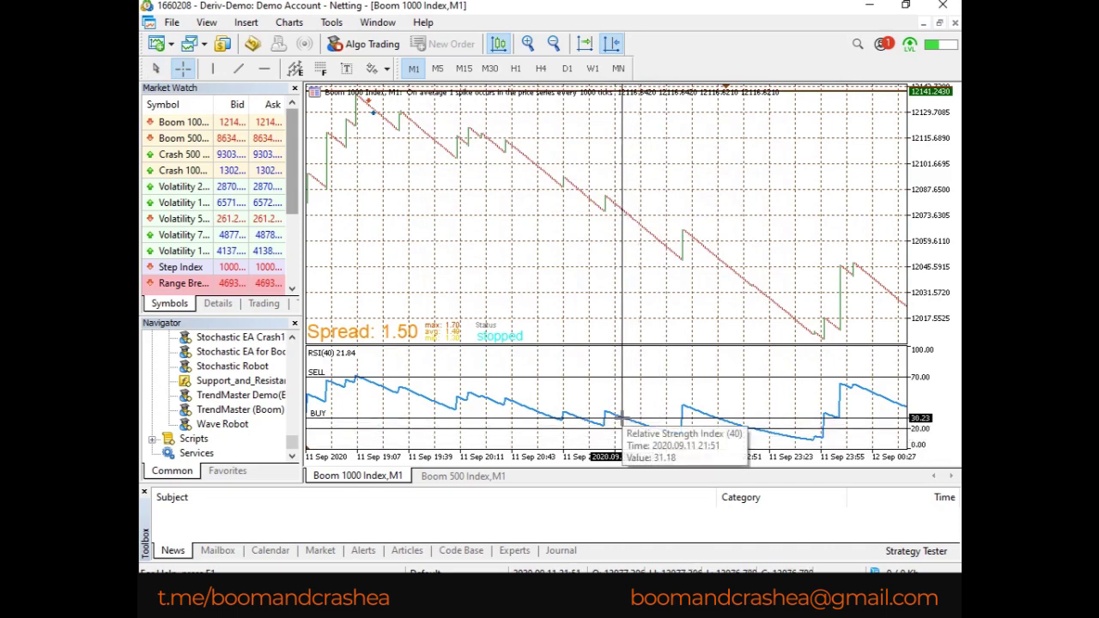
{"action": "mouse_move", "coordinate": [669, 247]}
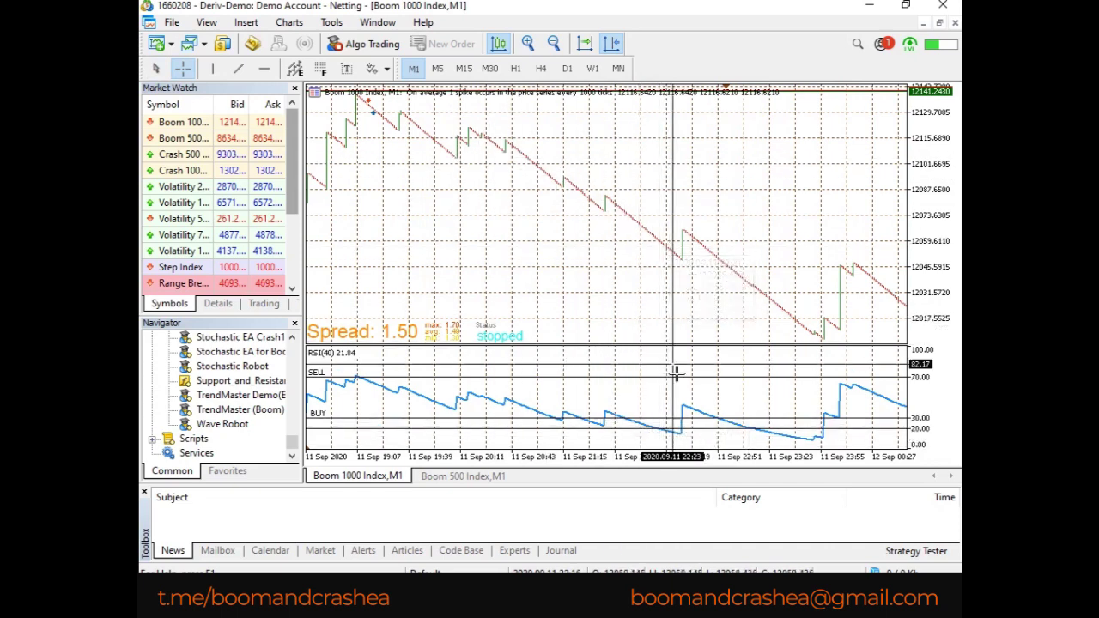
{"action": "mouse_move", "coordinate": [659, 428]}
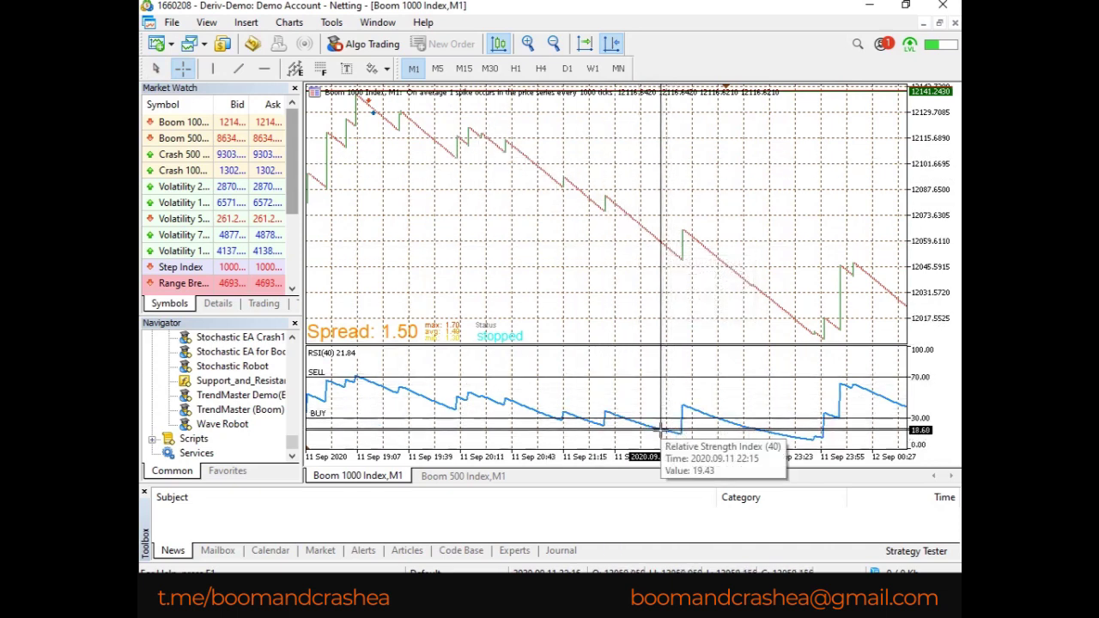
{"action": "left_click_drag", "start_coordinate": [662, 242], "coordinate": [683, 230]}
{"action": "scroll", "coordinate": [613, 232], "scroll_direction": "up", "scroll_amount": 10}
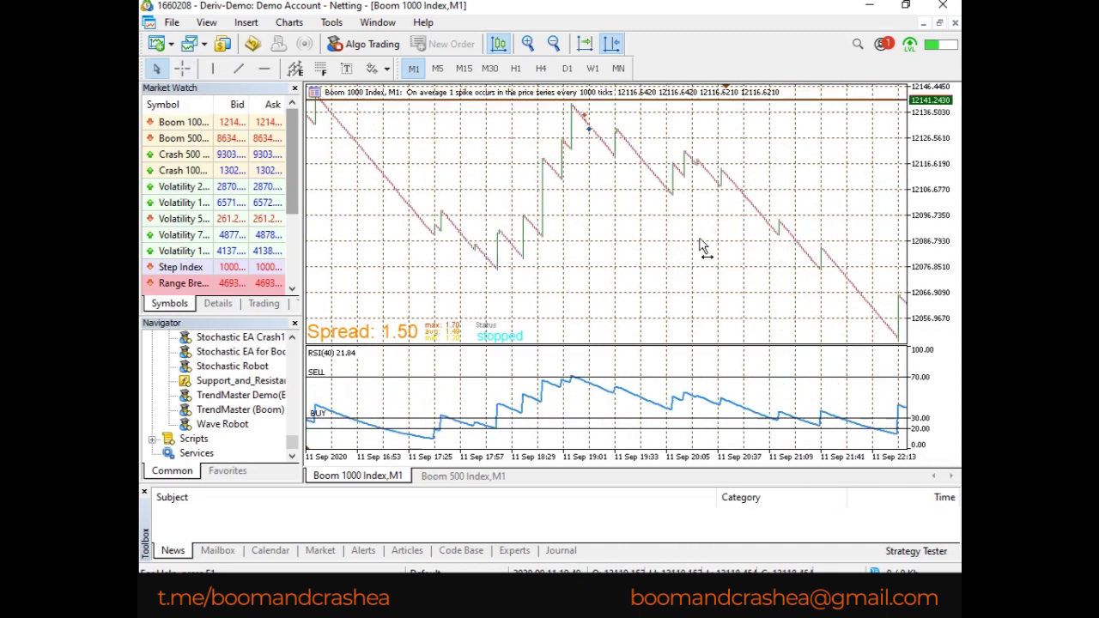
{"action": "scroll", "coordinate": [675, 253], "scroll_direction": "up", "scroll_amount": 8}
{"action": "middle_click", "coordinate": [532, 125]}
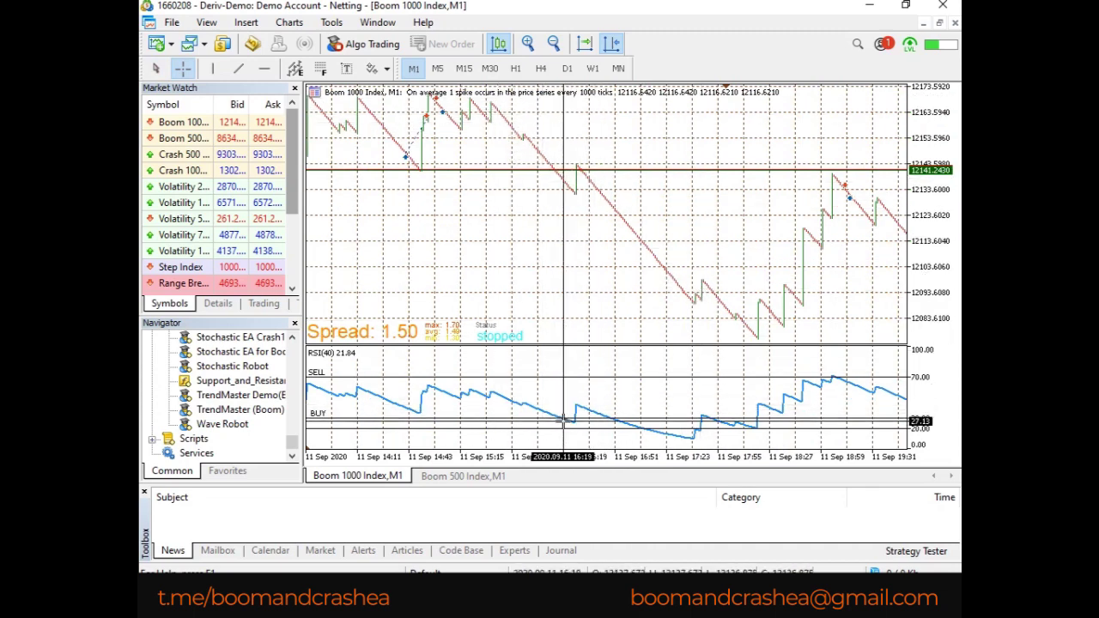
{"action": "mouse_move", "coordinate": [565, 402]}
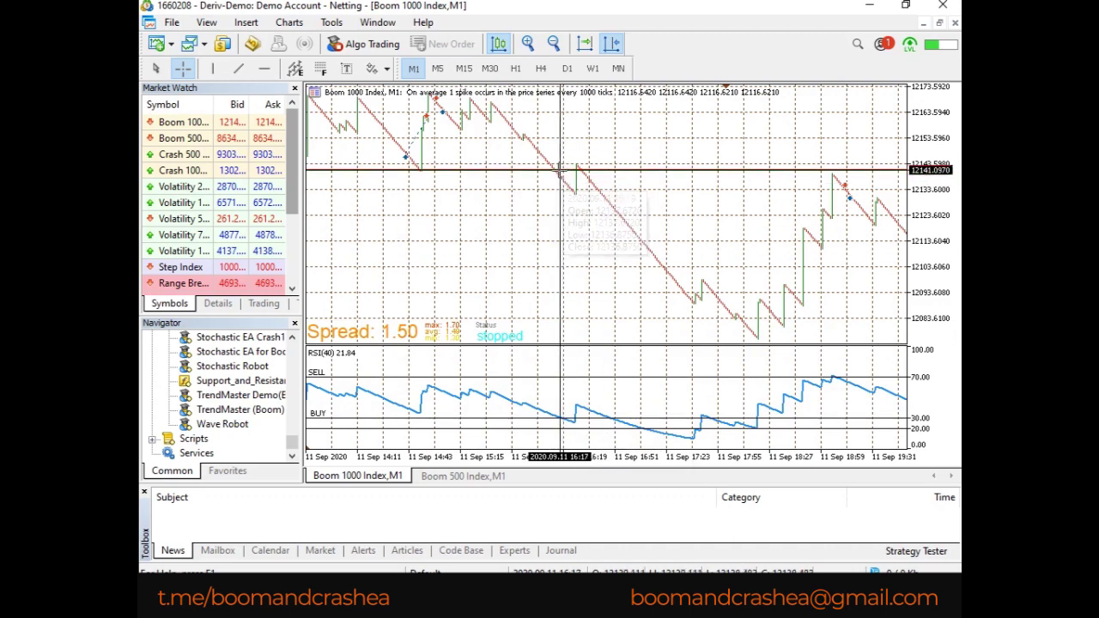
{"action": "mouse_move", "coordinate": [563, 178]}
{"action": "left_click_drag", "start_coordinate": [563, 178], "coordinate": [587, 177]}
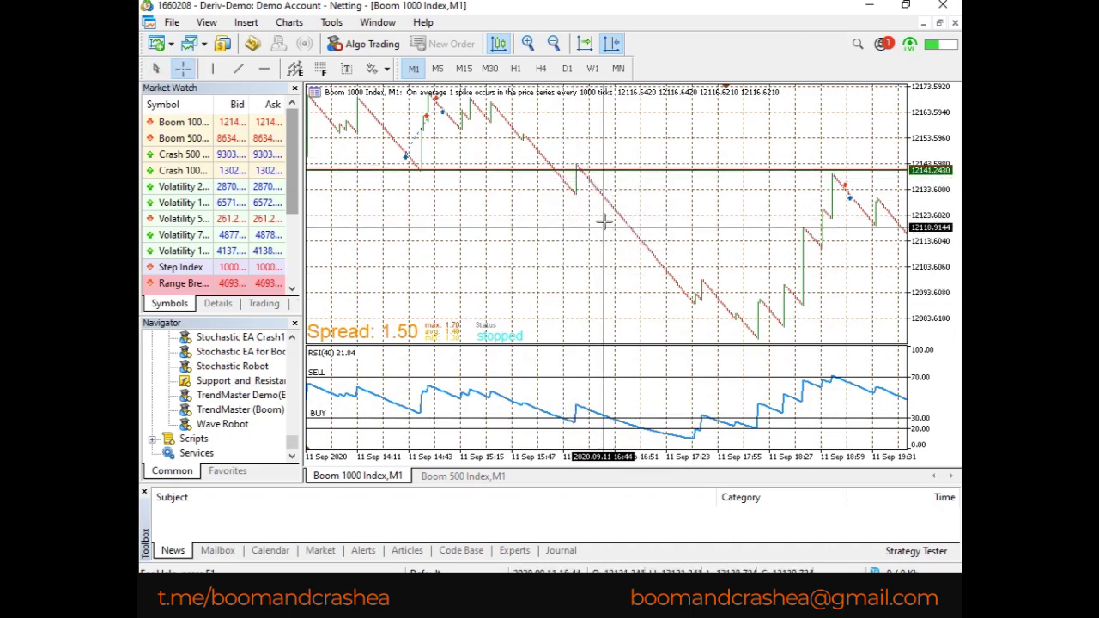
{"action": "mouse_move", "coordinate": [612, 206]}
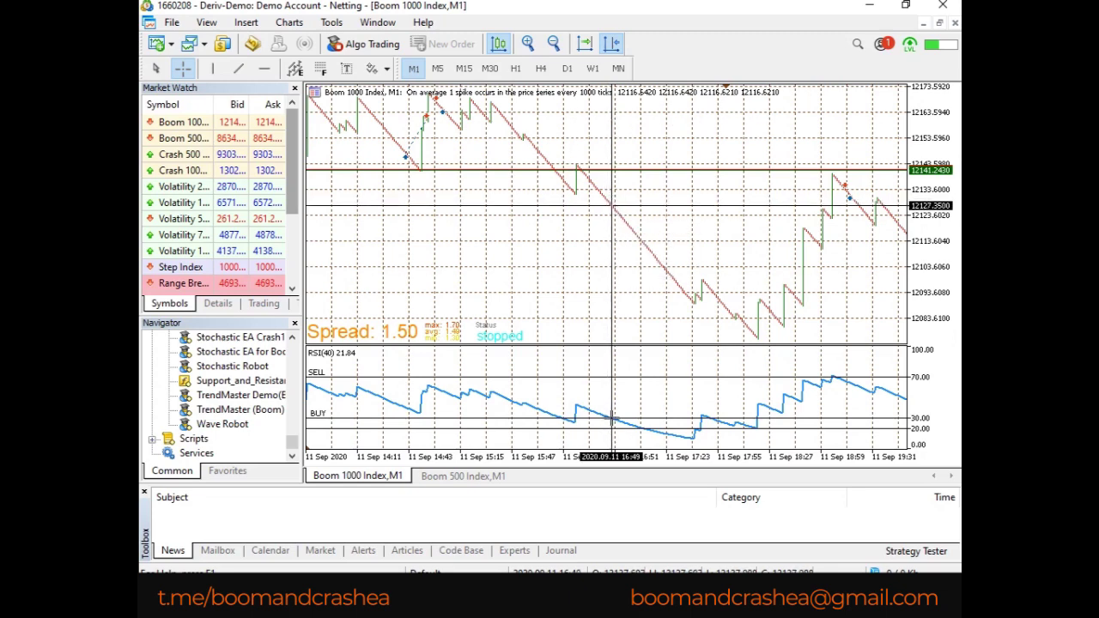
{"action": "left_click_drag", "start_coordinate": [611, 206], "coordinate": [692, 283]}
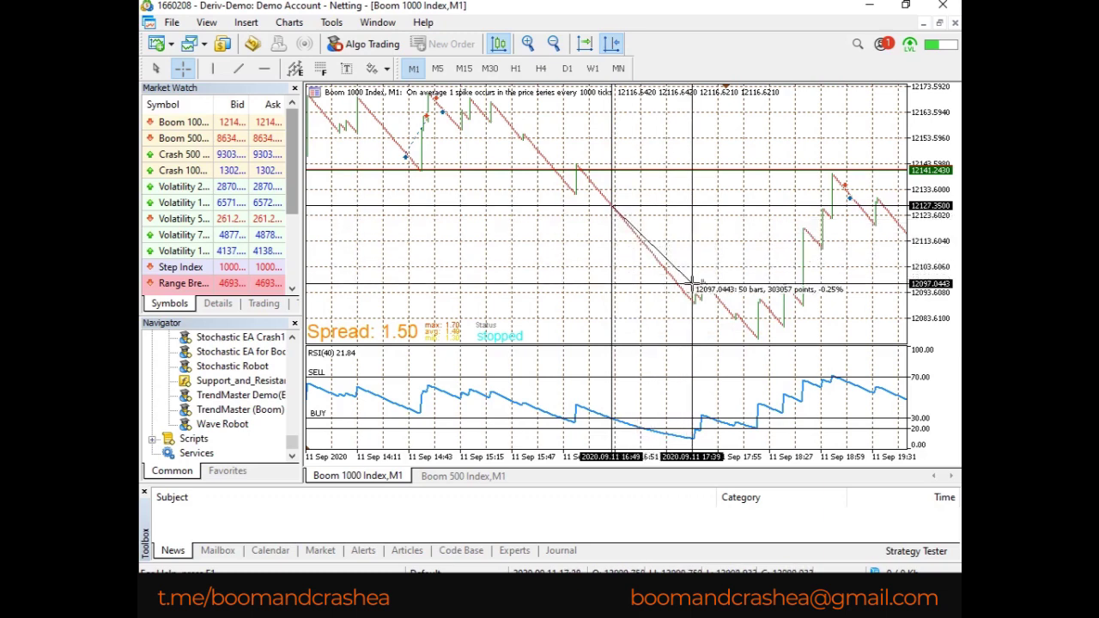
{"action": "left_click_drag", "start_coordinate": [692, 284], "coordinate": [697, 292]}
{"action": "middle_click", "coordinate": [651, 247]}
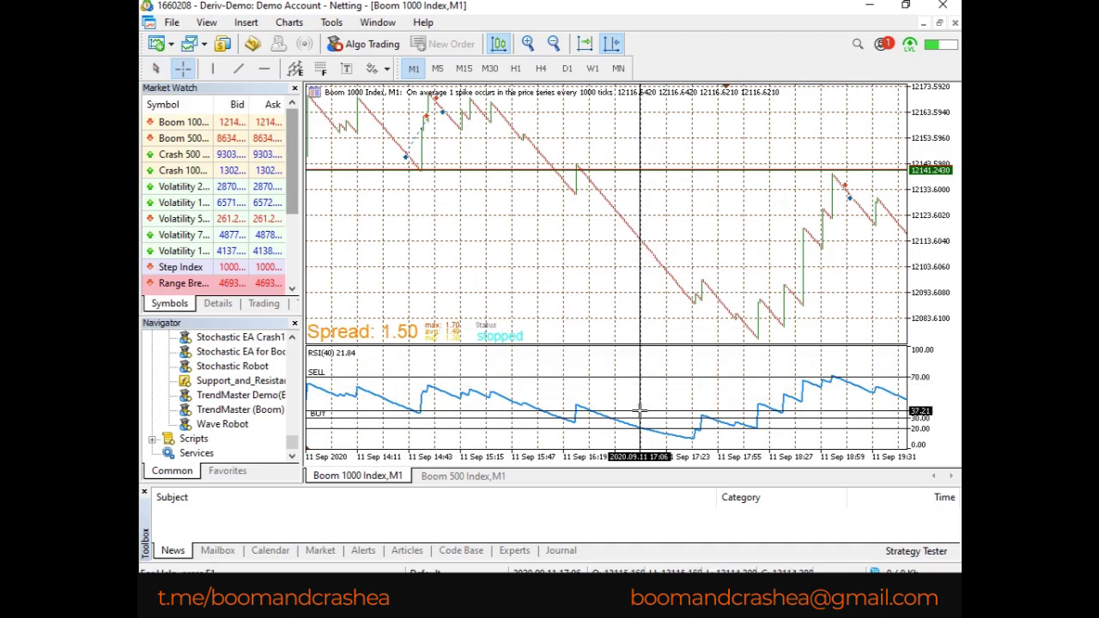
{"action": "mouse_move", "coordinate": [644, 428]}
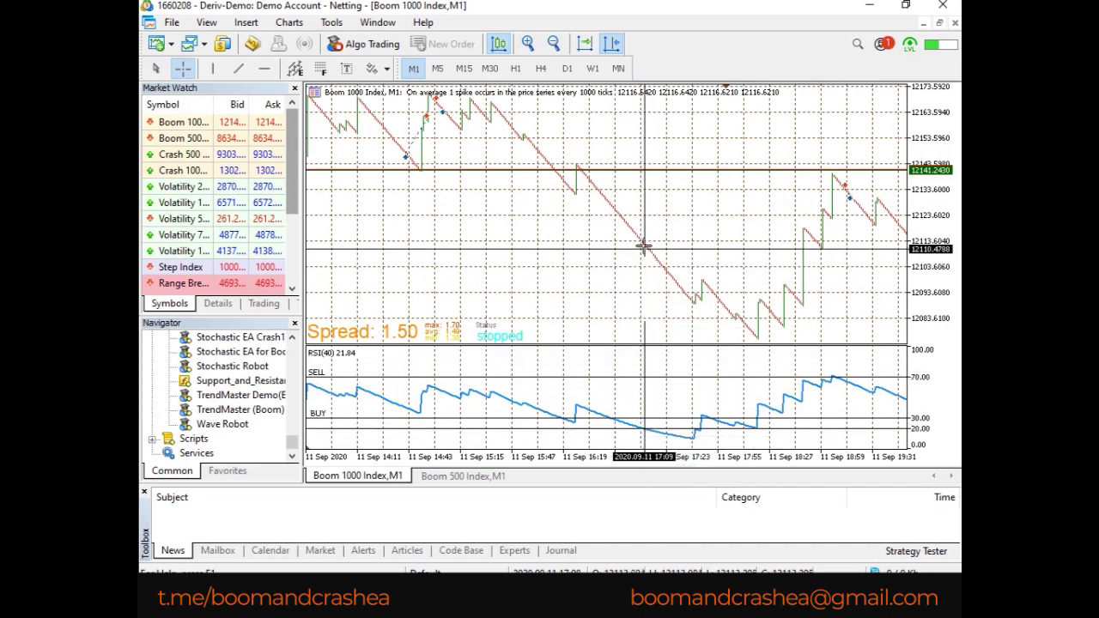
{"action": "mouse_move", "coordinate": [641, 239]}
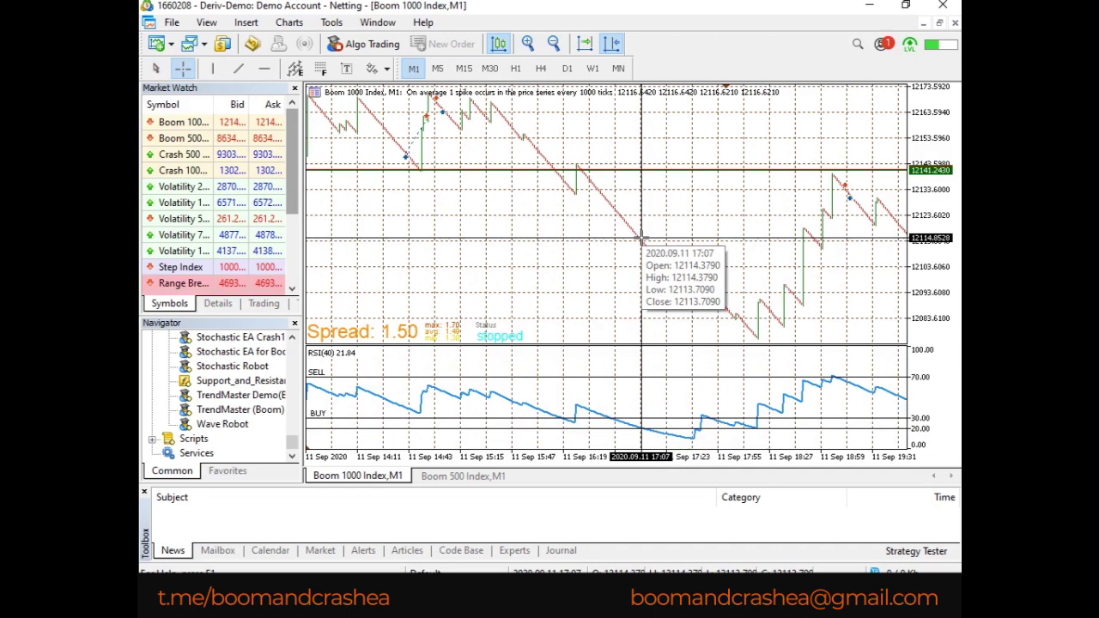
{"action": "left_click_drag", "start_coordinate": [641, 239], "coordinate": [831, 236]}
{"action": "scroll", "coordinate": [464, 206], "scroll_direction": "down", "scroll_amount": 5}
{"action": "scroll", "coordinate": [440, 232], "scroll_direction": "down", "scroll_amount": 8}
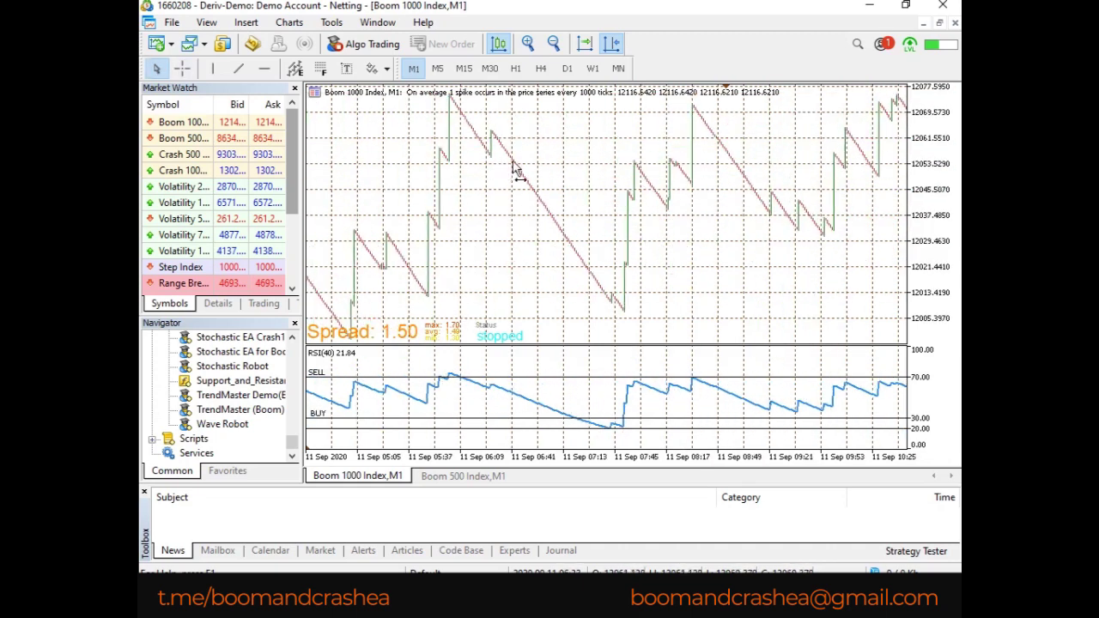
{"action": "scroll", "coordinate": [607, 169], "scroll_direction": "down", "scroll_amount": 10}
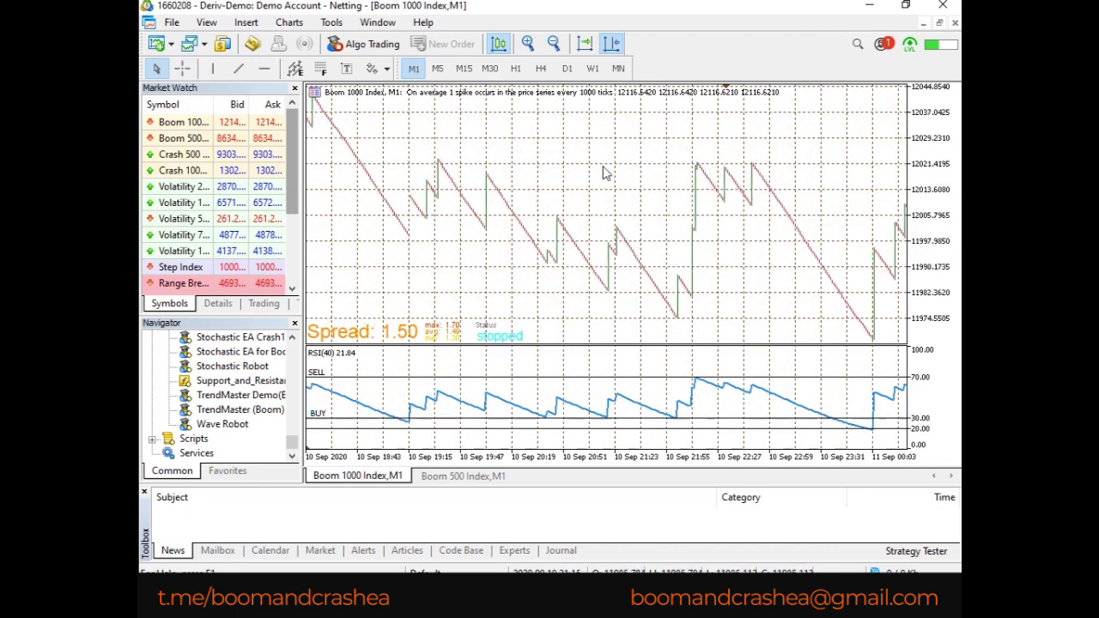
{"action": "scroll", "coordinate": [562, 182], "scroll_direction": "down", "scroll_amount": 3}
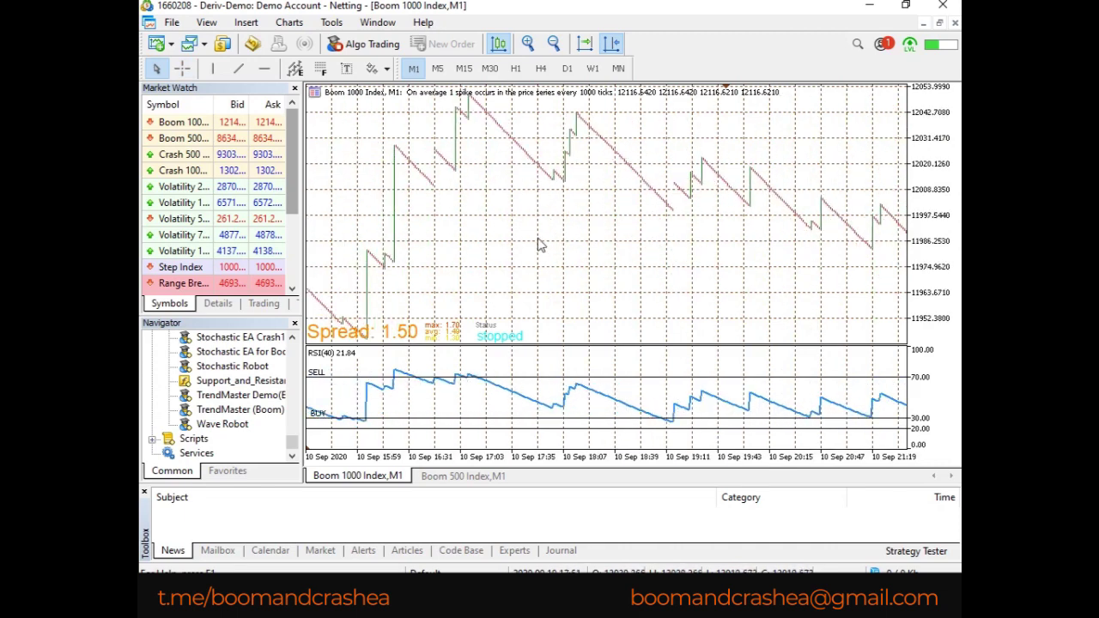
{"action": "scroll", "coordinate": [541, 245], "scroll_direction": "down", "scroll_amount": 4}
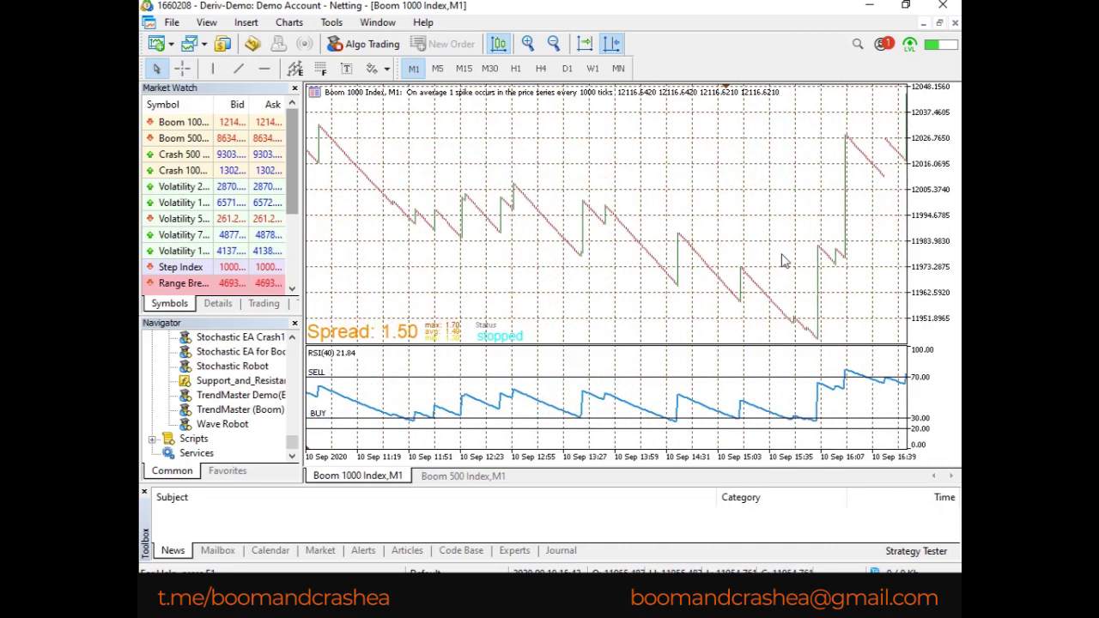
{"action": "scroll", "coordinate": [650, 234], "scroll_direction": "down", "scroll_amount": 1}
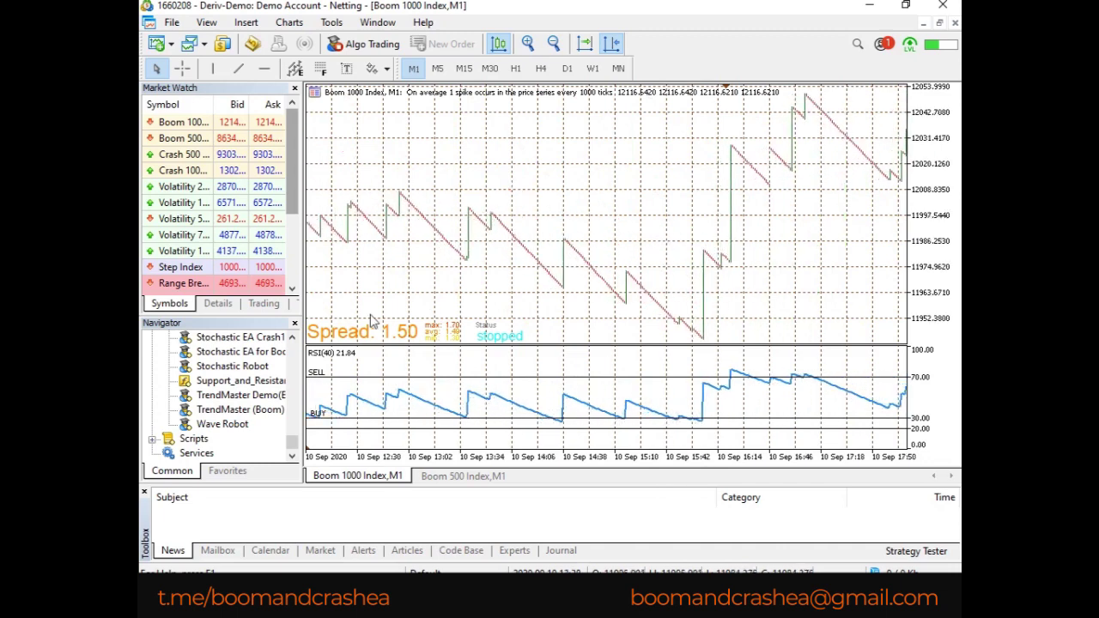
{"action": "middle_click", "coordinate": [541, 378]}
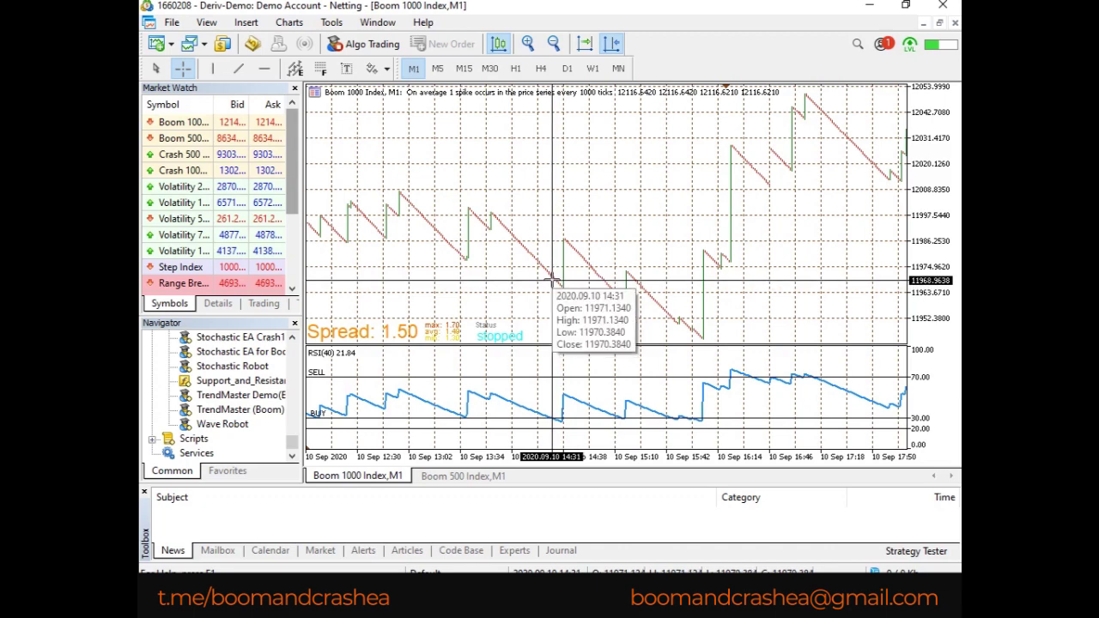
{"action": "middle_click", "coordinate": [444, 274]}
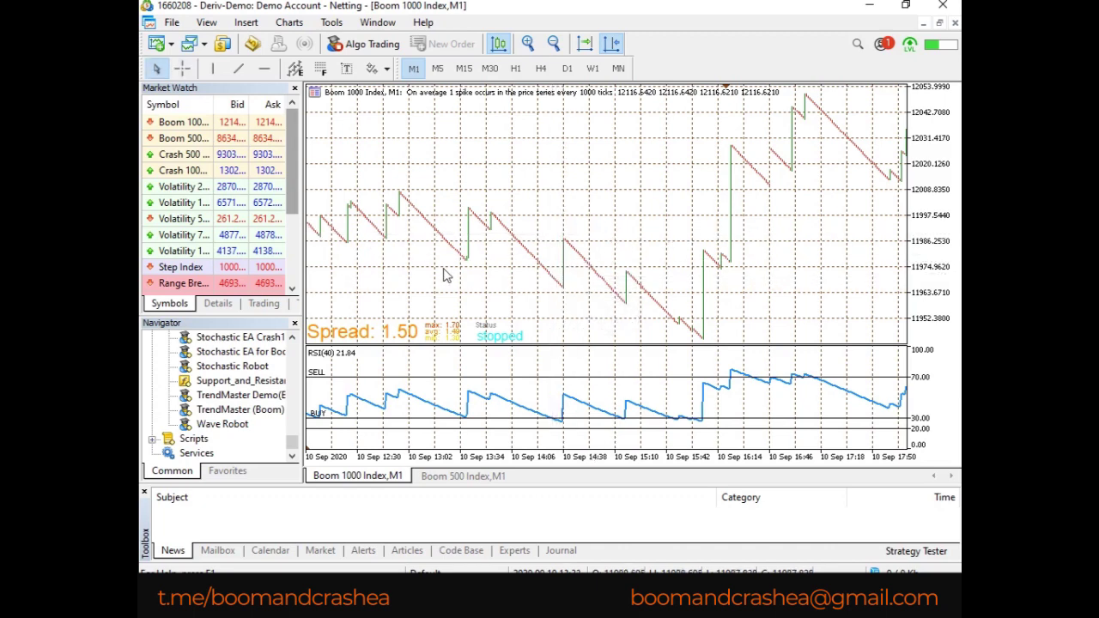
{"action": "middle_click", "coordinate": [458, 253]}
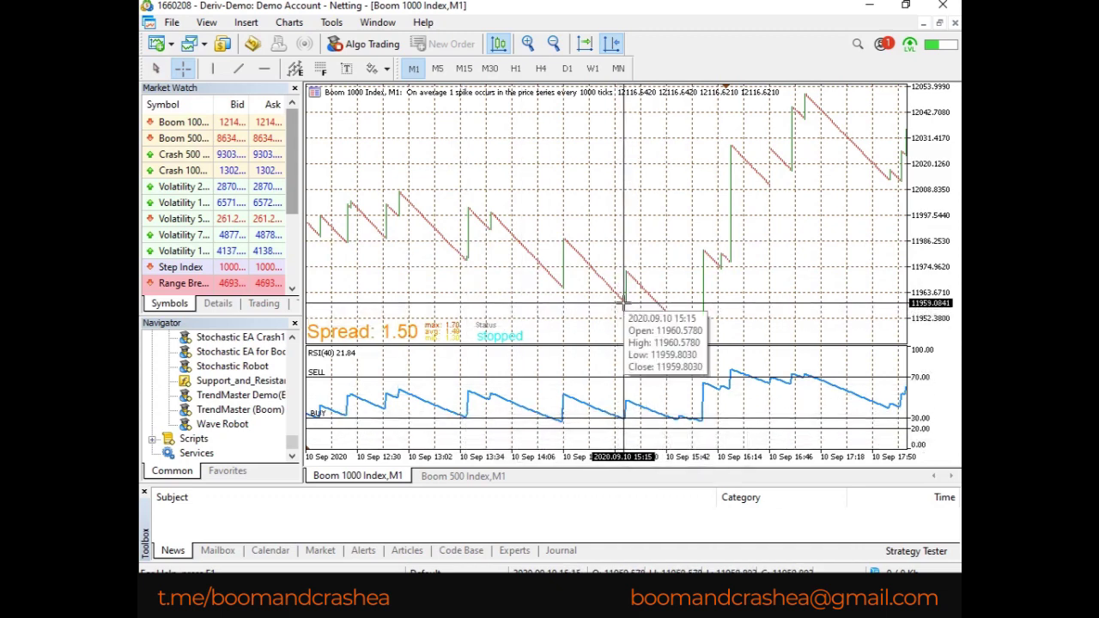
{"action": "left_click_drag", "start_coordinate": [626, 301], "coordinate": [657, 324]}
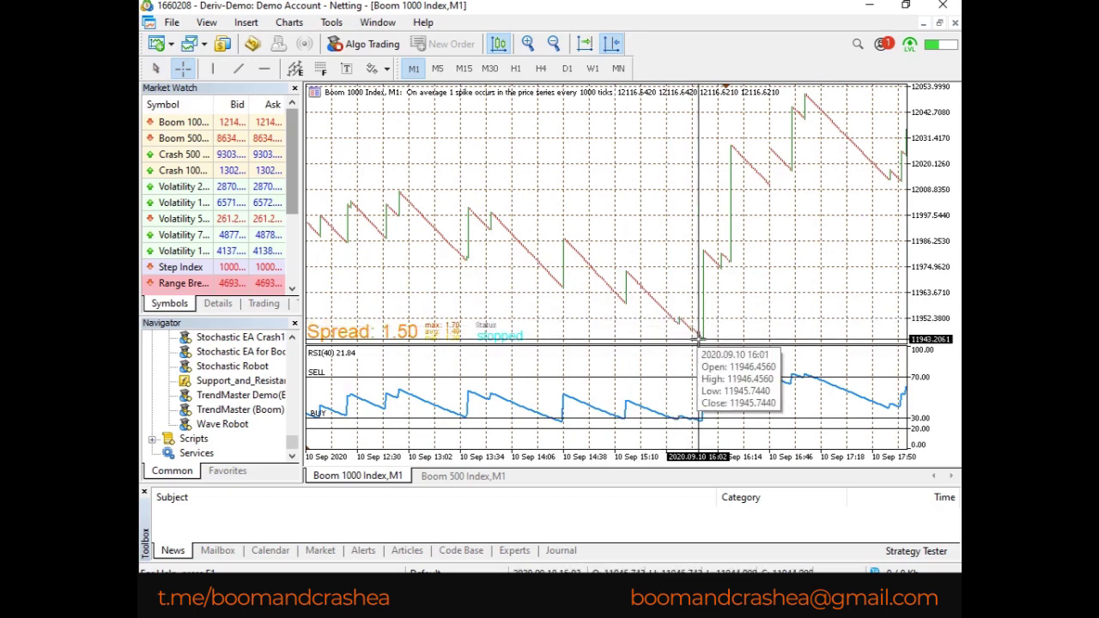
{"action": "left_click_drag", "start_coordinate": [703, 339], "coordinate": [814, 335]}
{"action": "scroll", "coordinate": [814, 335], "scroll_direction": "down", "scroll_amount": 8}
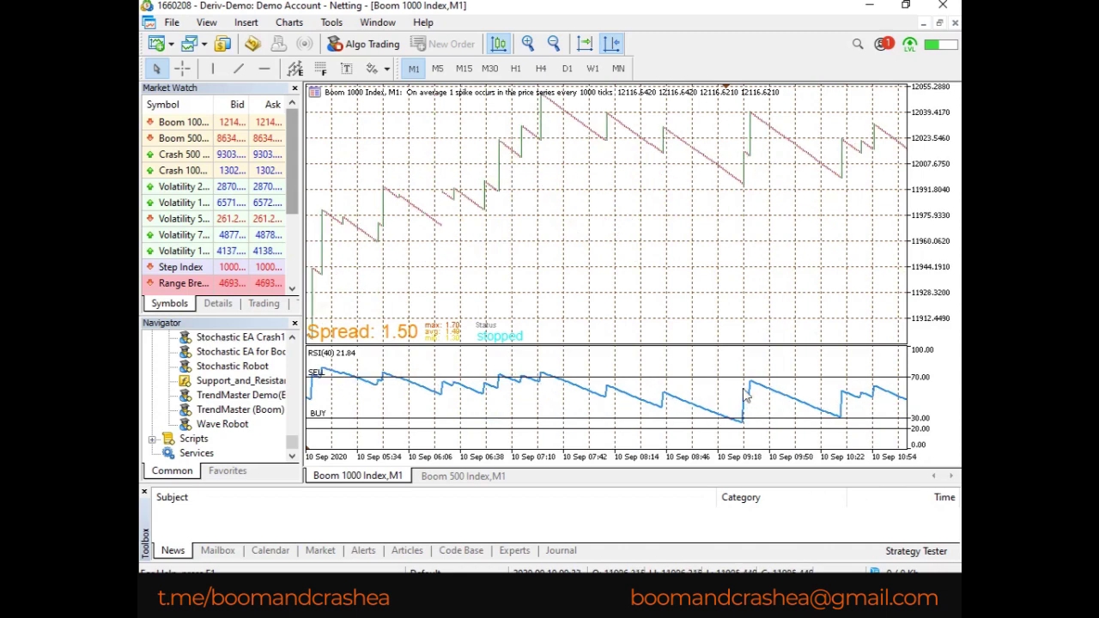
{"action": "middle_click", "coordinate": [744, 181]}
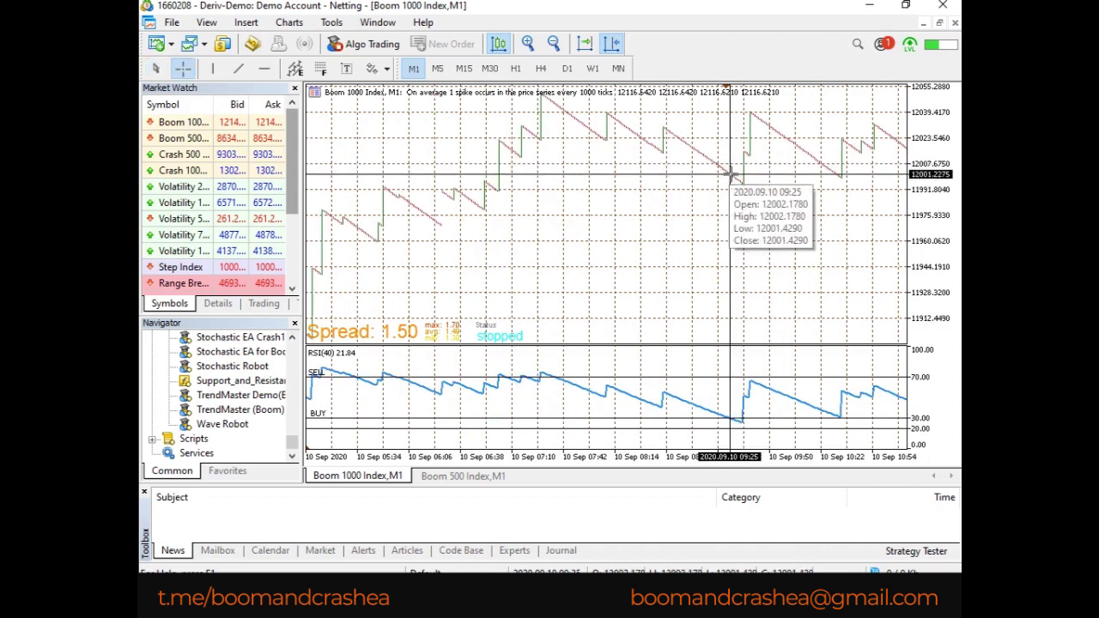
{"action": "mouse_move", "coordinate": [732, 171]}
{"action": "left_mouse_down"}
{"action": "mouse_move", "coordinate": [747, 146]}
{"action": "mouse_move", "coordinate": [742, 166]}
{"action": "left_mouse_up"}
{"action": "left_click_drag", "start_coordinate": [573, 214], "coordinate": [398, 225]}
{"action": "left_click_drag", "start_coordinate": [585, 236], "coordinate": [481, 236]}
{"action": "middle_click", "coordinate": [509, 417]}
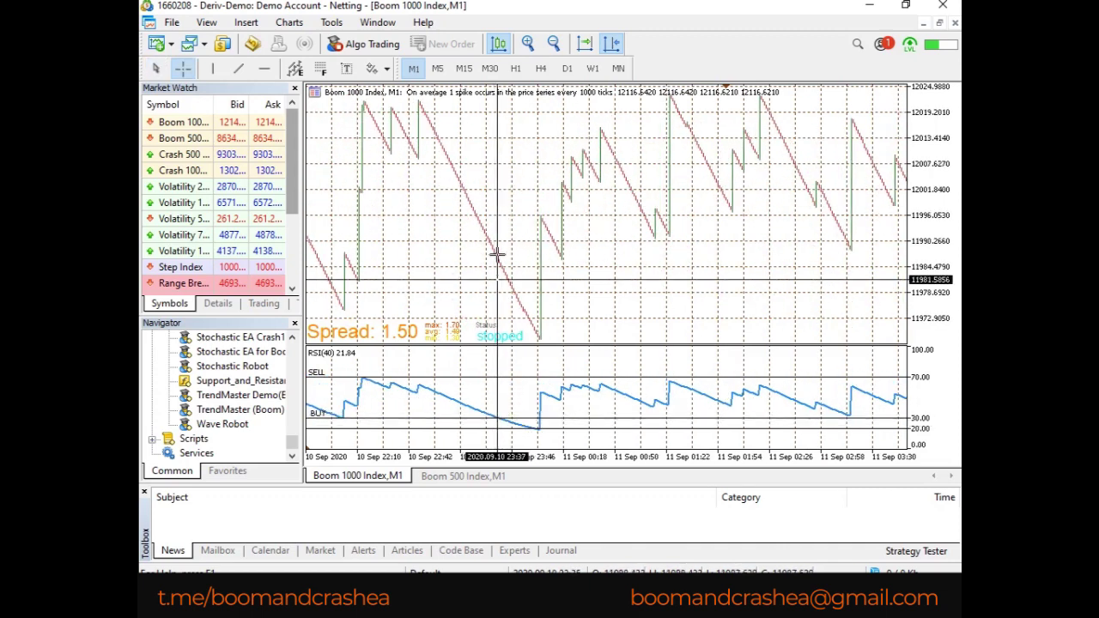
{"action": "mouse_move", "coordinate": [537, 425]}
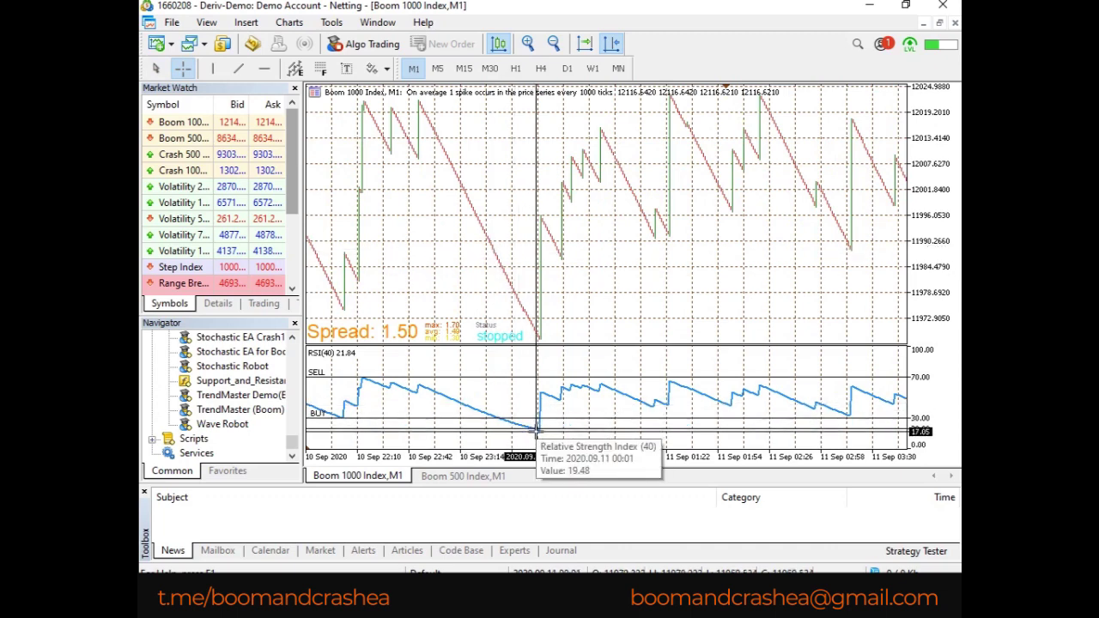
{"action": "scroll", "coordinate": [537, 426], "scroll_direction": "down", "scroll_amount": 5}
{"action": "middle_click", "coordinate": [705, 300]}
{"action": "scroll", "coordinate": [653, 282], "scroll_direction": "down", "scroll_amount": 5}
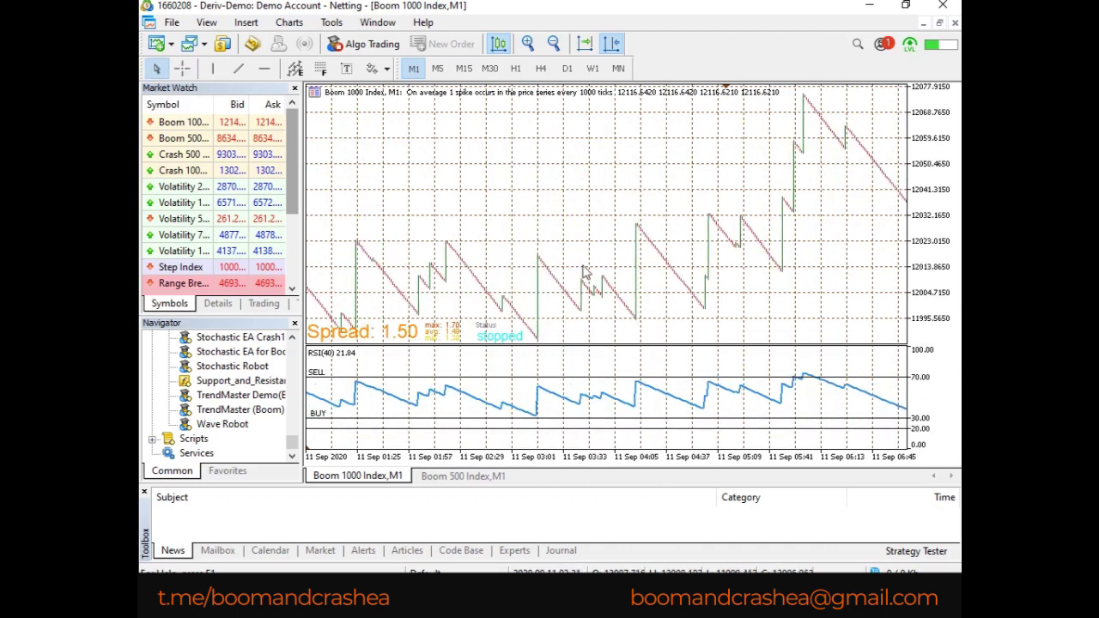
{"action": "scroll", "coordinate": [652, 281], "scroll_direction": "down", "scroll_amount": 6}
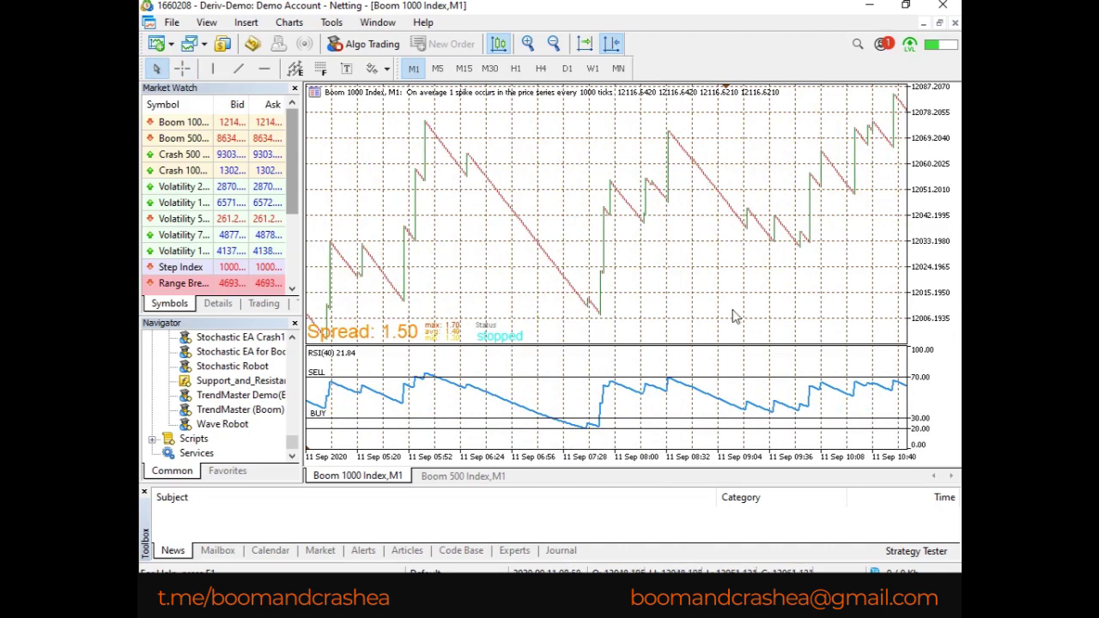
{"action": "left_click_drag", "start_coordinate": [736, 316], "coordinate": [681, 314]}
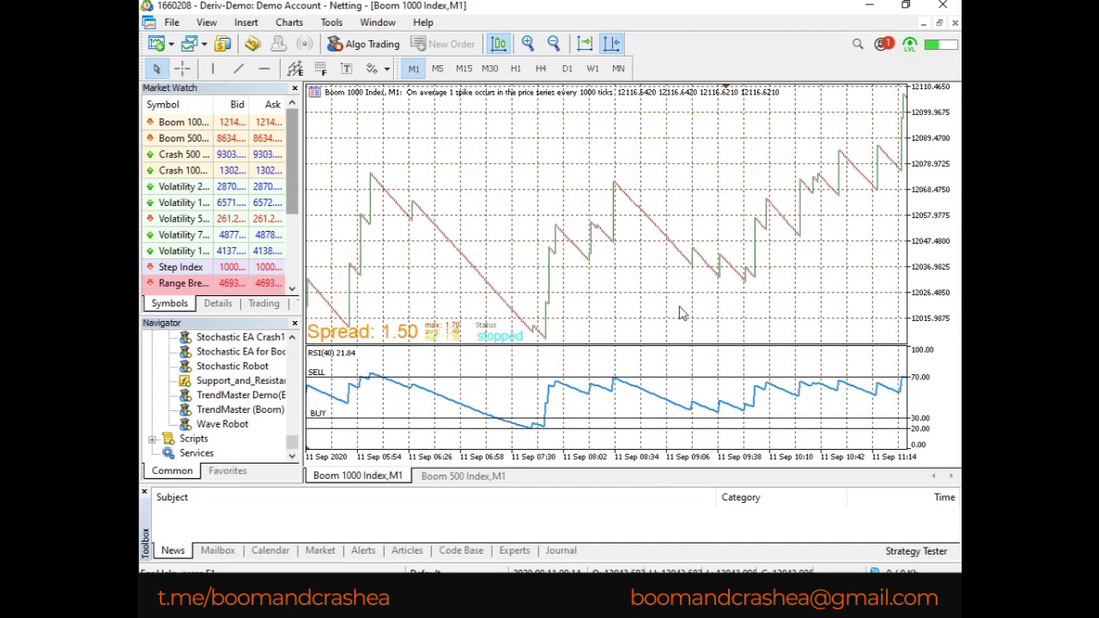
Add a 15 level to the RSI(40) indicator's levels.
{"action": "right_click", "coordinate": [528, 432]}
{"action": "left_click", "coordinate": [543, 440]}
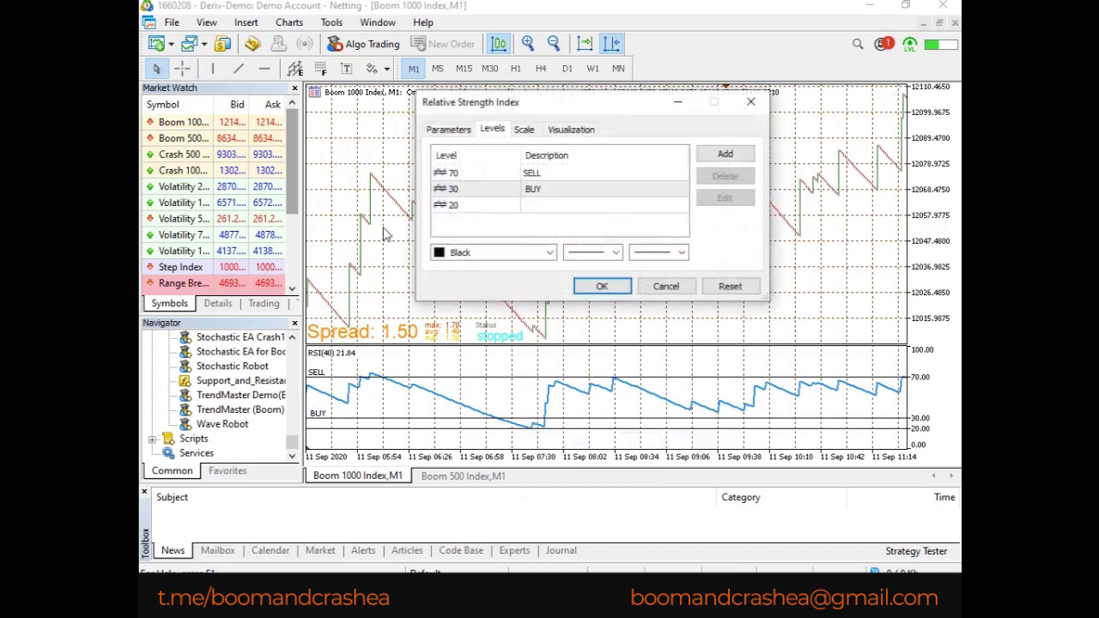
{"action": "left_click", "coordinate": [715, 160]}
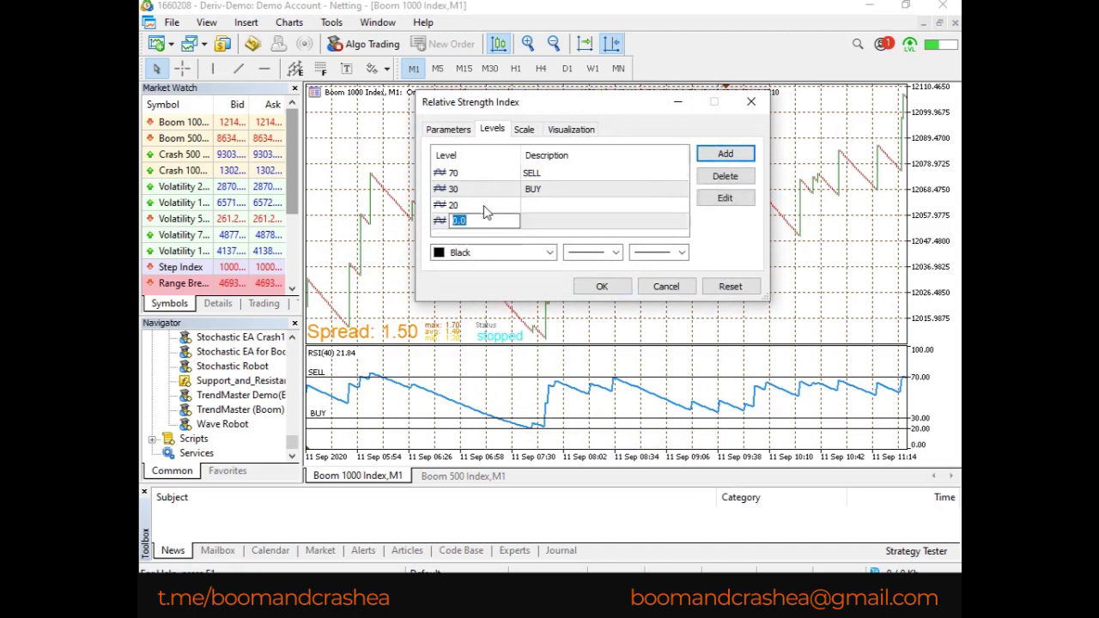
{"action": "left_click", "coordinate": [577, 289]}
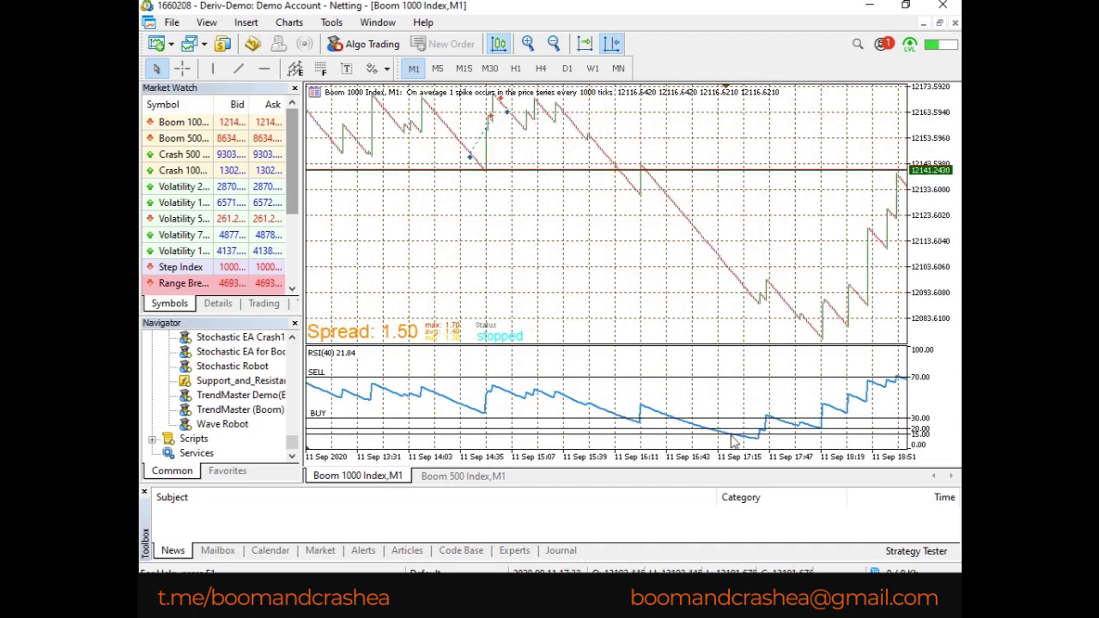
Measure the span from 17:24 to 18:48 on the Boom 1000 Index chart.
{"action": "mouse_move", "coordinate": [739, 439]}
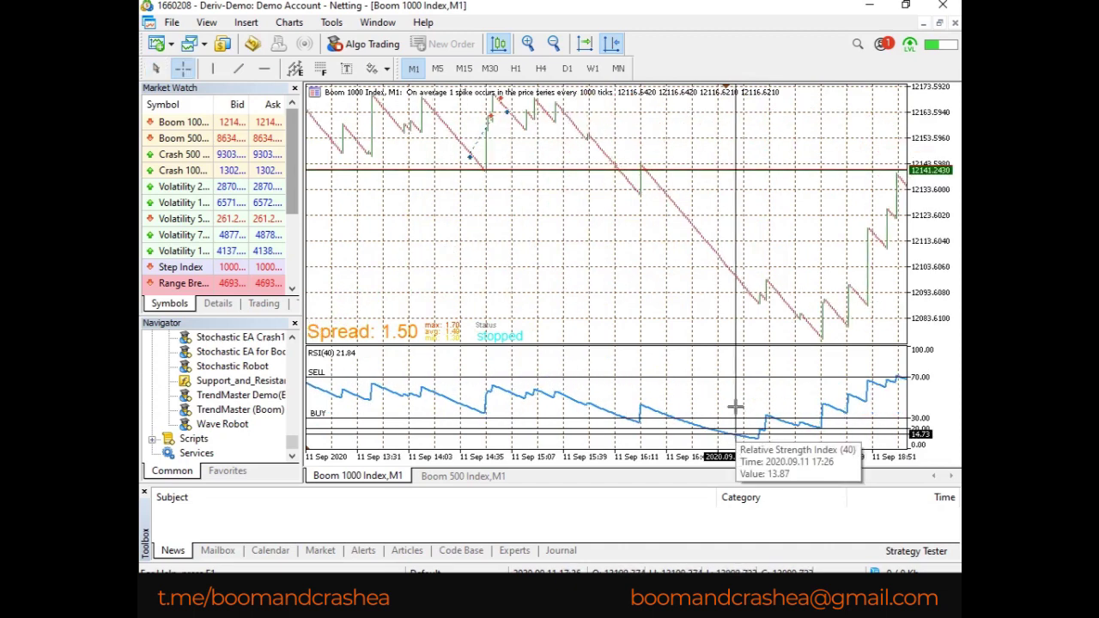
{"action": "mouse_move", "coordinate": [731, 272]}
{"action": "left_click_drag", "start_coordinate": [732, 272], "coordinate": [869, 237]}
{"action": "scroll", "coordinate": [710, 215], "scroll_direction": "down", "scroll_amount": 15}
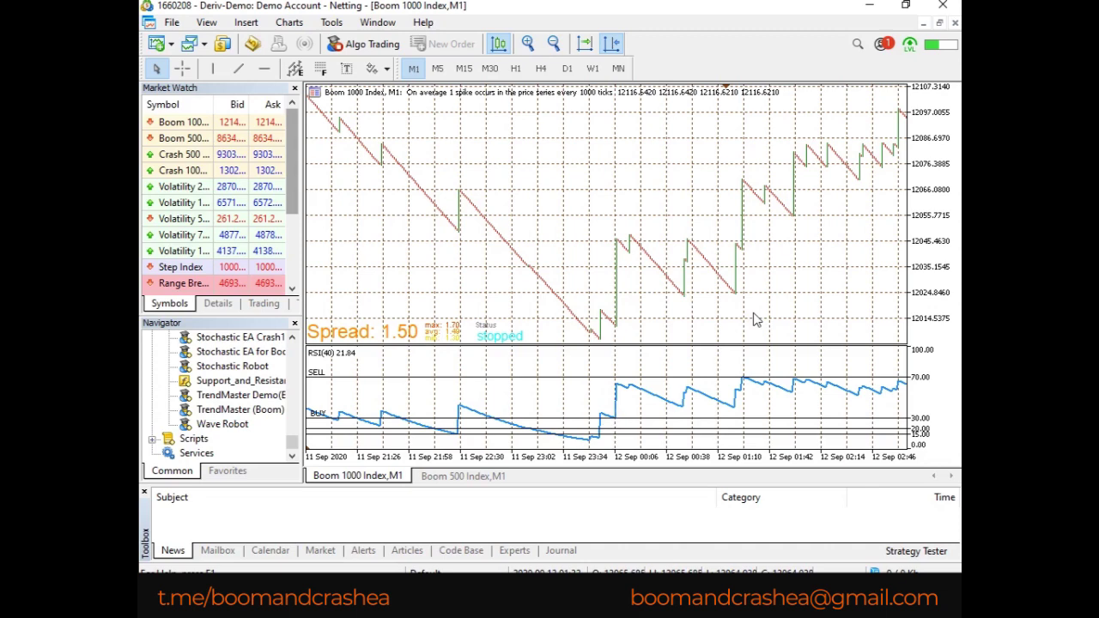
Load Crash 1000 Index from Market Watch into the chart and pan back through its history.
{"action": "left_click", "coordinate": [192, 173]}
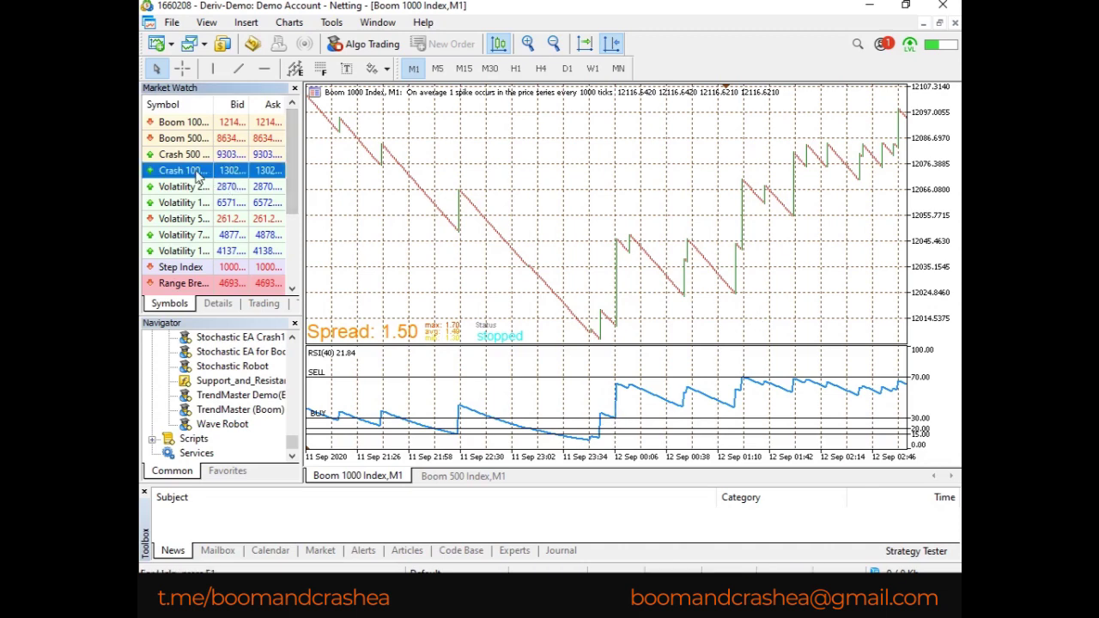
{"action": "left_click_drag", "start_coordinate": [505, 241], "coordinate": [506, 241]}
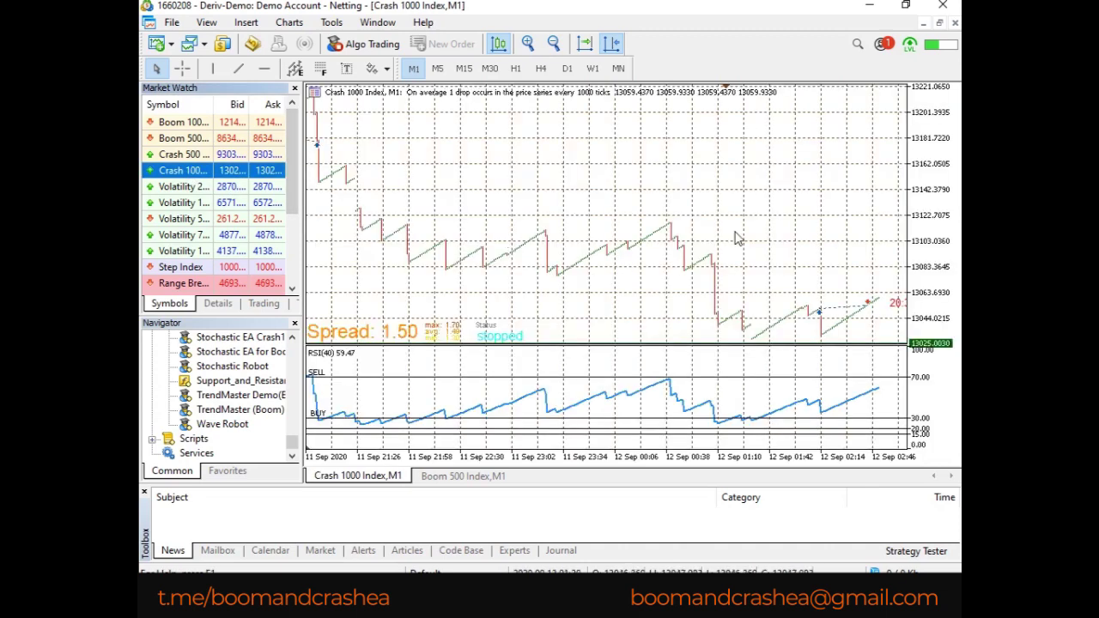
{"action": "left_click_drag", "start_coordinate": [737, 239], "coordinate": [793, 241]}
{"action": "scroll", "coordinate": [703, 332], "scroll_direction": "down", "scroll_amount": 15}
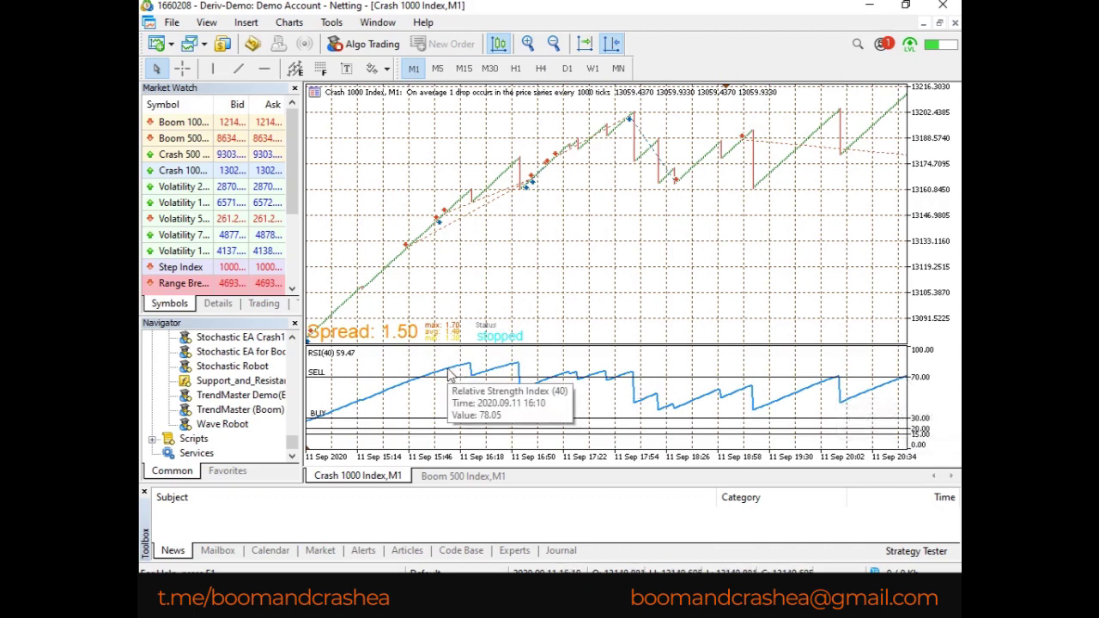
{"action": "left_click_drag", "start_coordinate": [432, 304], "coordinate": [622, 313]}
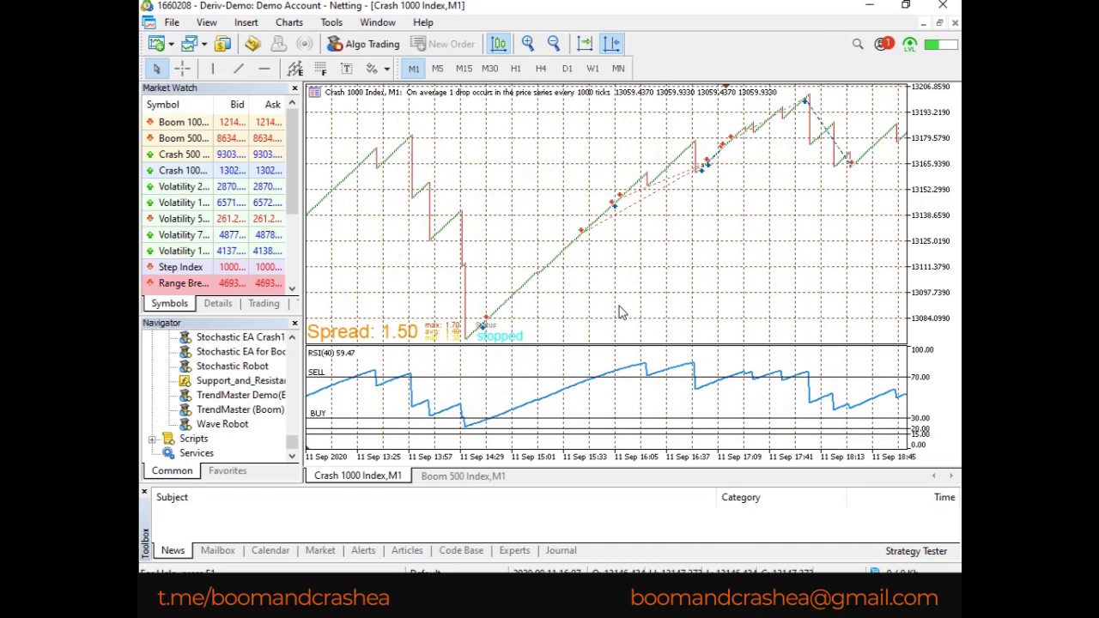
Change the RSI's 20 level to 80.
{"action": "right_click", "coordinate": [633, 383]}
{"action": "left_click", "coordinate": [606, 384]}
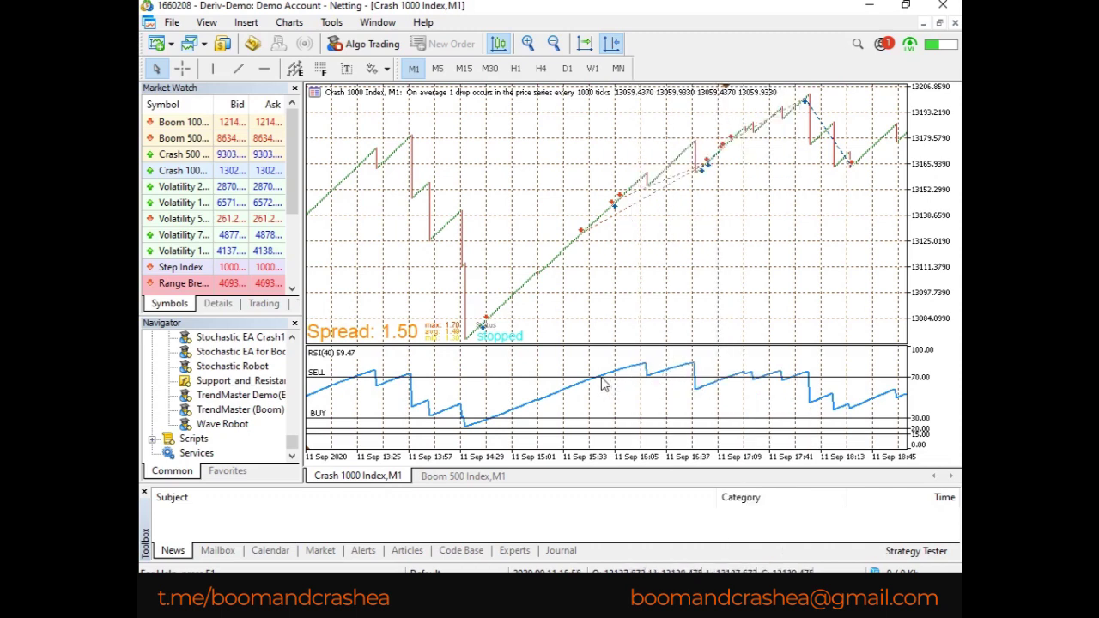
{"action": "right_click", "coordinate": [607, 382]}
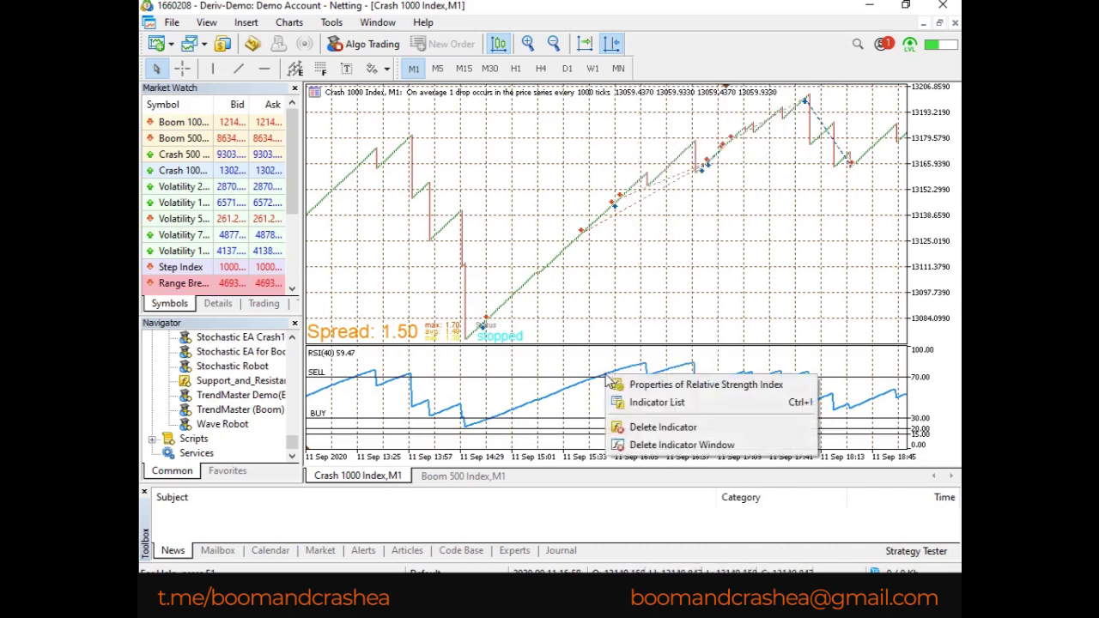
{"action": "left_click", "coordinate": [615, 388]}
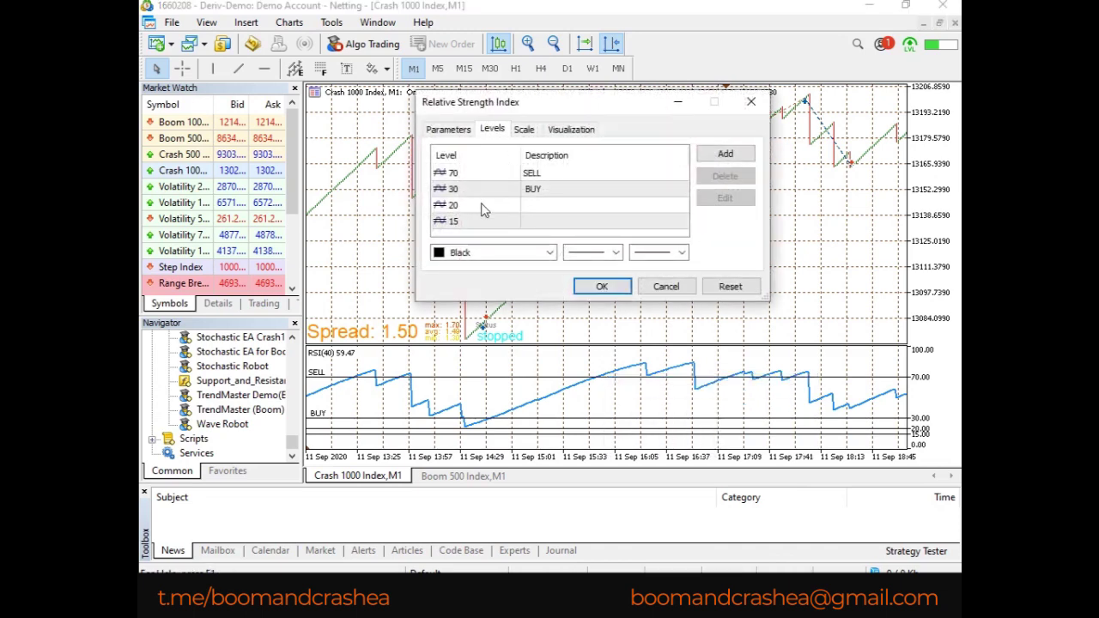
{"action": "left_click", "coordinate": [475, 207]}
{"action": "left_click", "coordinate": [457, 204]}
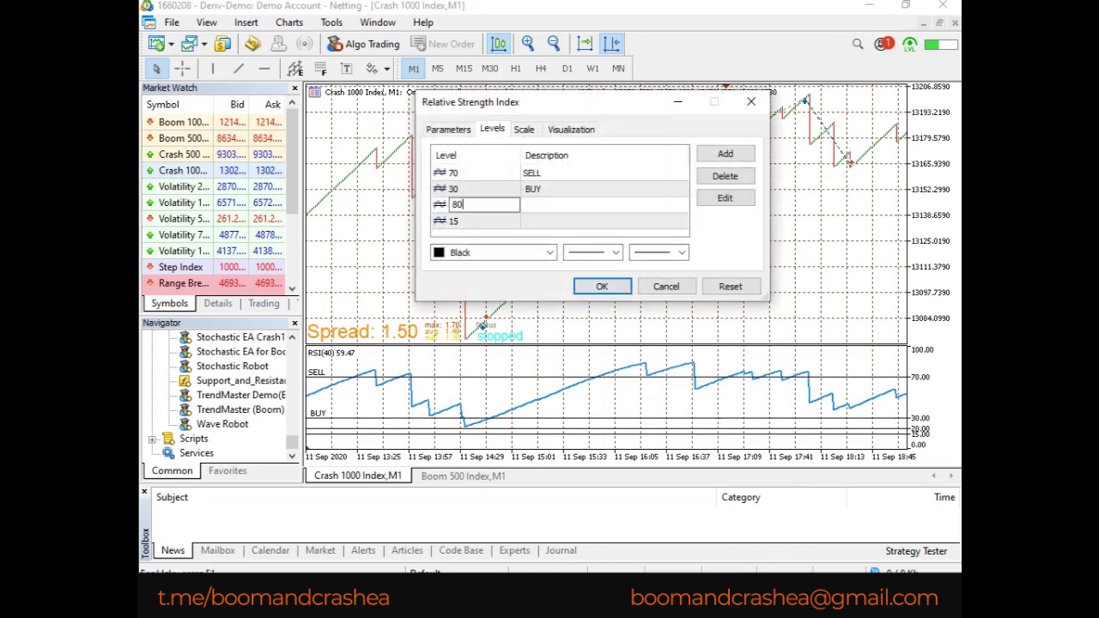
{"action": "left_click", "coordinate": [619, 286]}
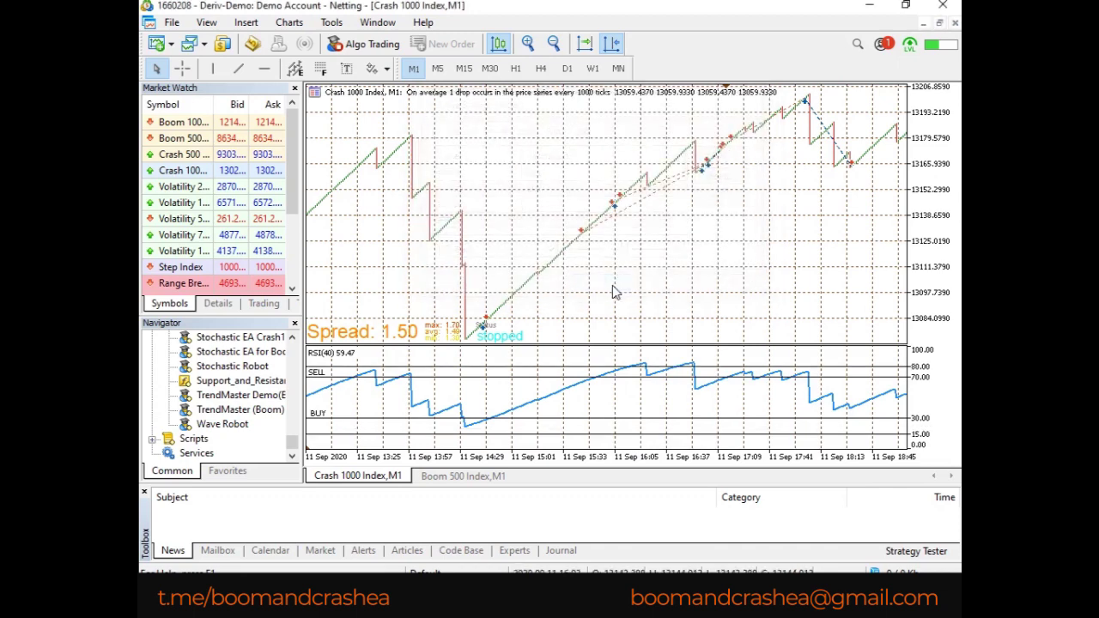
Measure from a trade marker and across 290 bars, then pan back about 85 minutes.
{"action": "middle_click", "coordinate": [685, 230]}
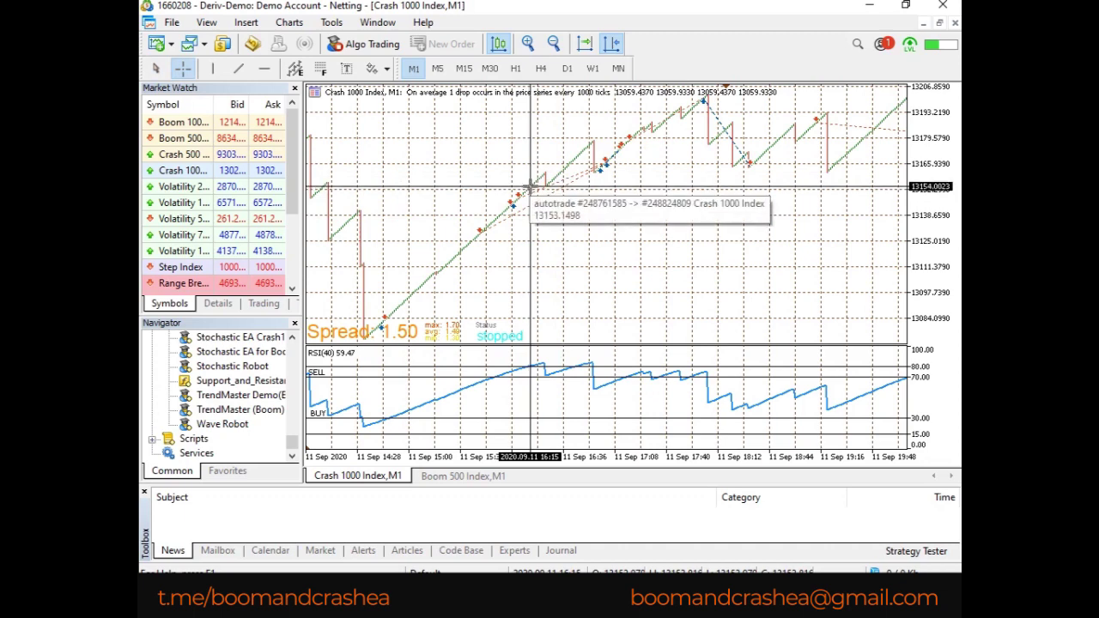
{"action": "left_click_drag", "start_coordinate": [530, 185], "coordinate": [870, 189]}
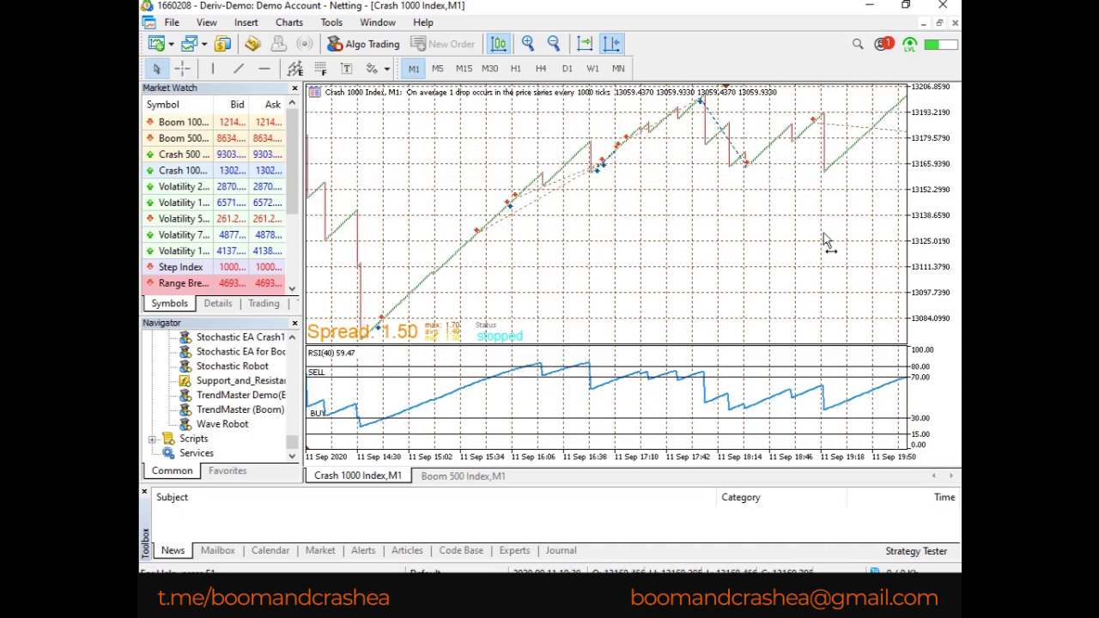
{"action": "left_click_drag", "start_coordinate": [810, 233], "coordinate": [686, 217]}
{"action": "middle_click", "coordinate": [831, 206]}
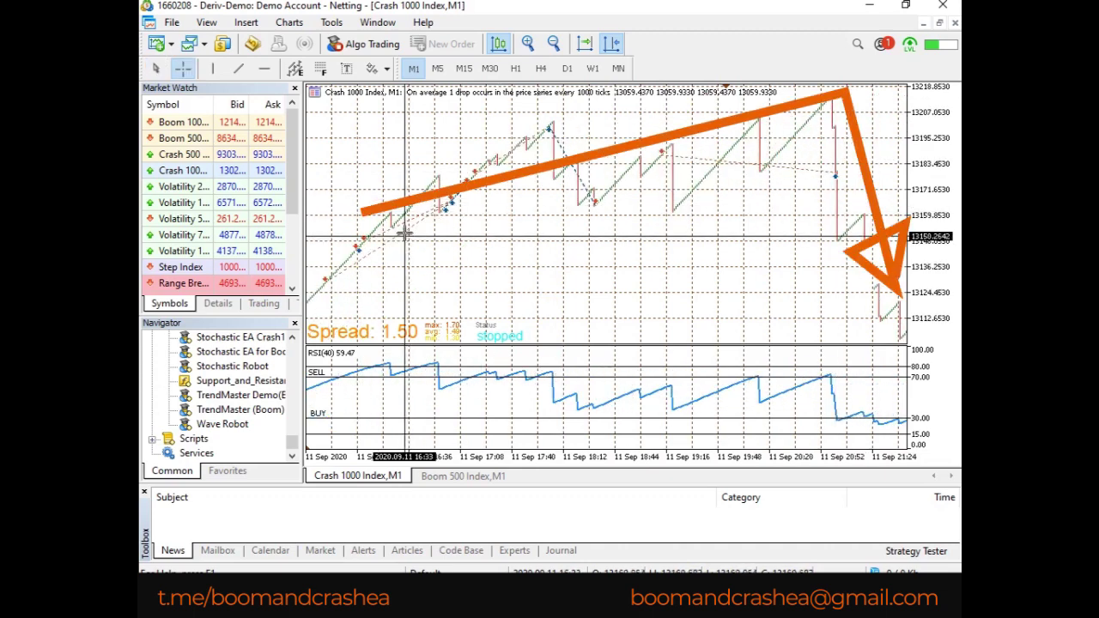
{"action": "mouse_move", "coordinate": [375, 230]}
{"action": "left_mouse_down"}
{"action": "mouse_move", "coordinate": [850, 129]}
{"action": "mouse_move", "coordinate": [859, 106]}
{"action": "mouse_move", "coordinate": [850, 208]}
{"action": "mouse_move", "coordinate": [845, 137]}
{"action": "mouse_move", "coordinate": [869, 96]}
{"action": "mouse_move", "coordinate": [884, 325]}
{"action": "left_mouse_up"}
{"action": "left_click_drag", "start_coordinate": [586, 245], "coordinate": [724, 245]}
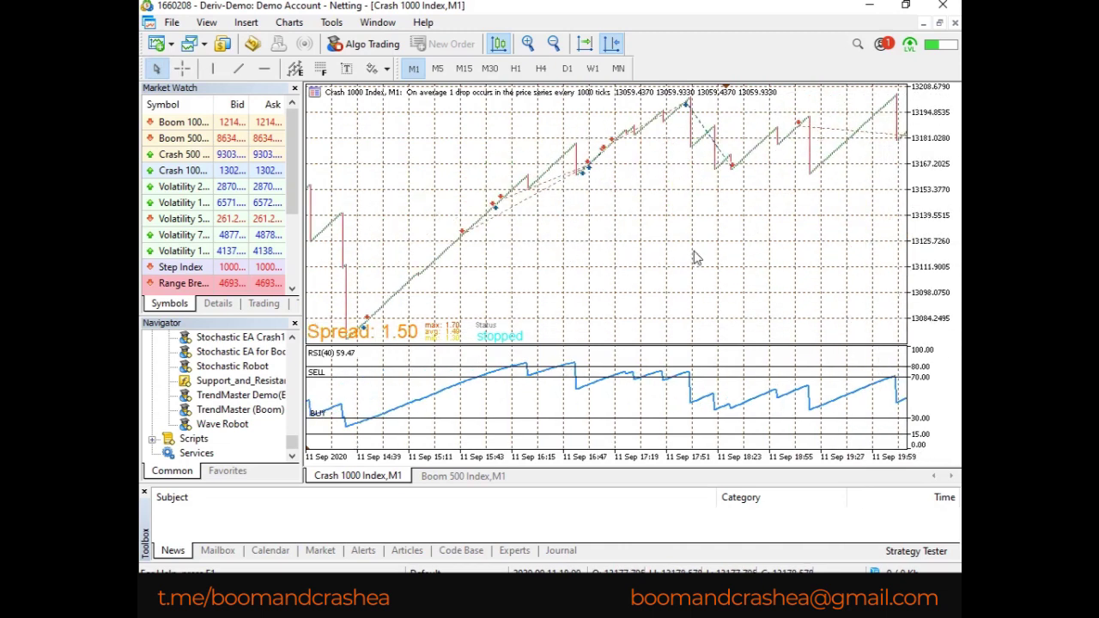
Inspect a trade marker with the crosshair and pan back to earlier bars.
{"action": "middle_click", "coordinate": [506, 200]}
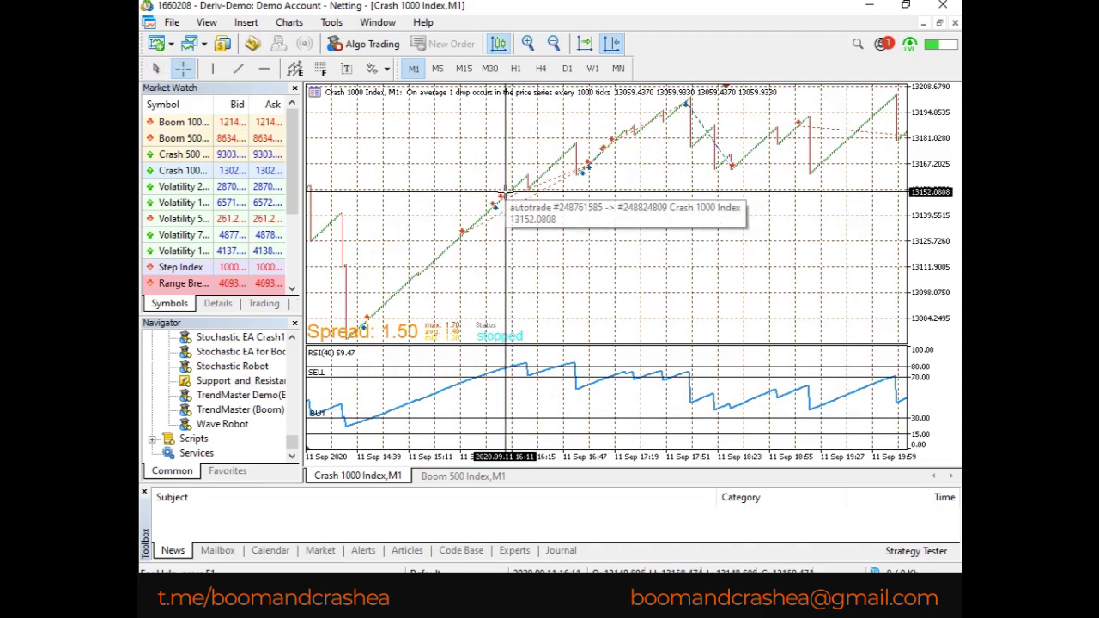
{"action": "left_click", "coordinate": [579, 238]}
{"action": "left_click_drag", "start_coordinate": [411, 232], "coordinate": [686, 286]}
{"action": "left_click_drag", "start_coordinate": [468, 255], "coordinate": [724, 301]}
{"action": "left_click_drag", "start_coordinate": [496, 276], "coordinate": [732, 302]}
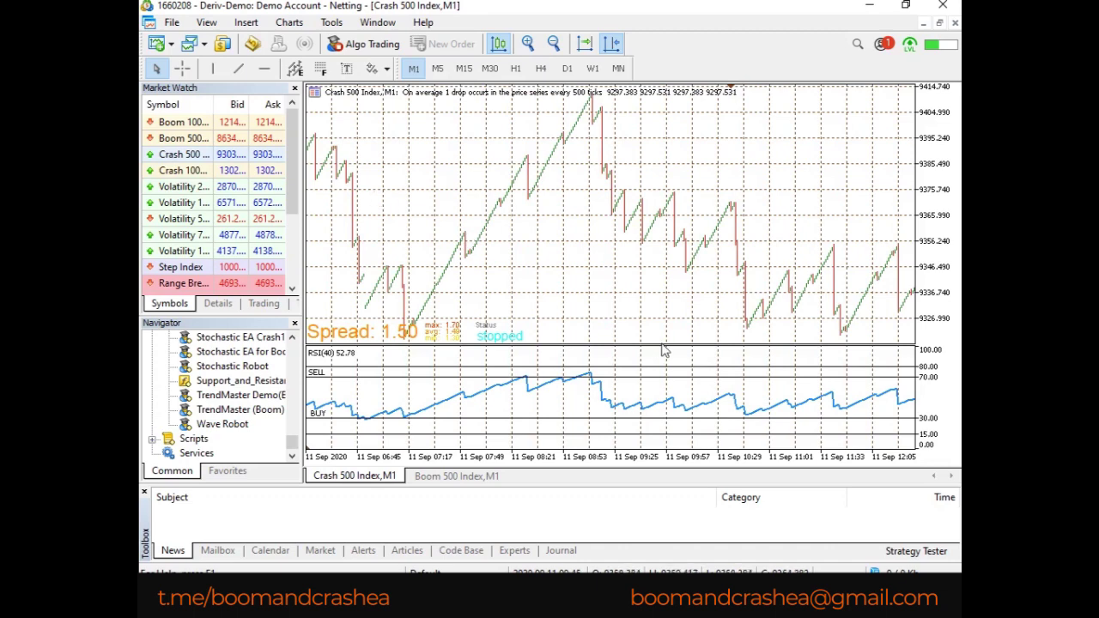
Pan the Crash 500 Index chart forward to see RSI(40) climbing toward 70 by 19:59.
{"action": "left_click_drag", "start_coordinate": [619, 237], "coordinate": [543, 233]}
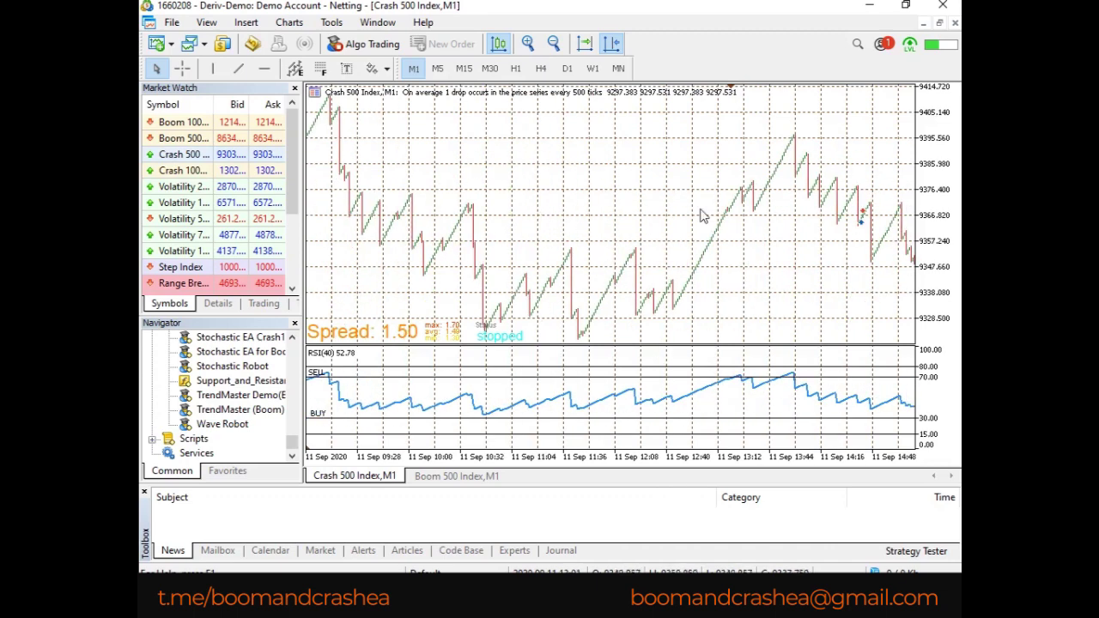
{"action": "left_click_drag", "start_coordinate": [759, 228], "coordinate": [500, 211]}
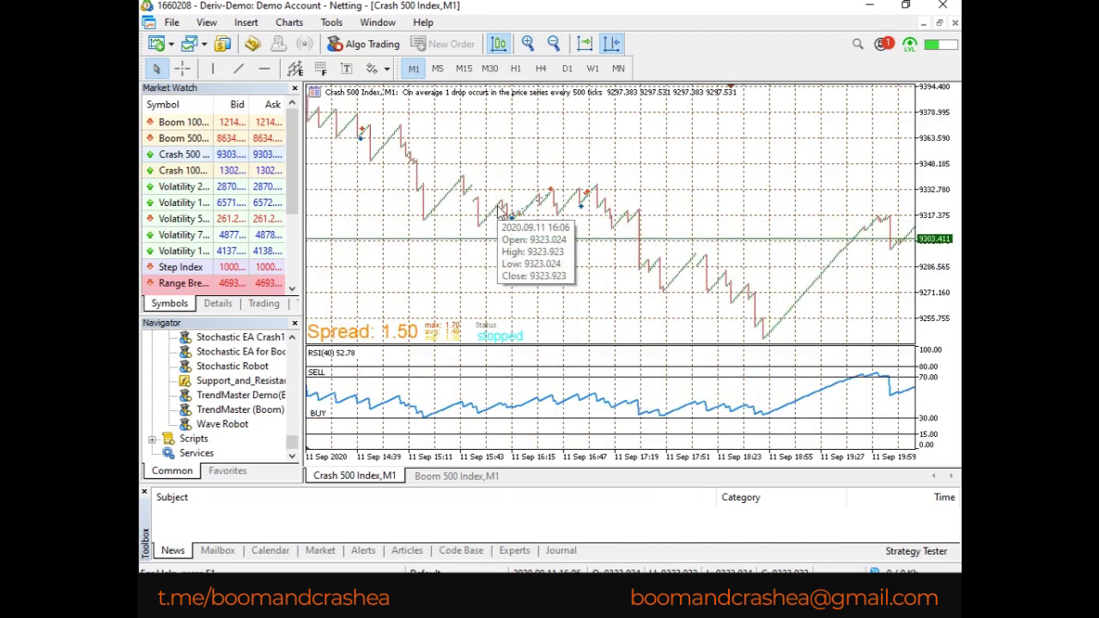